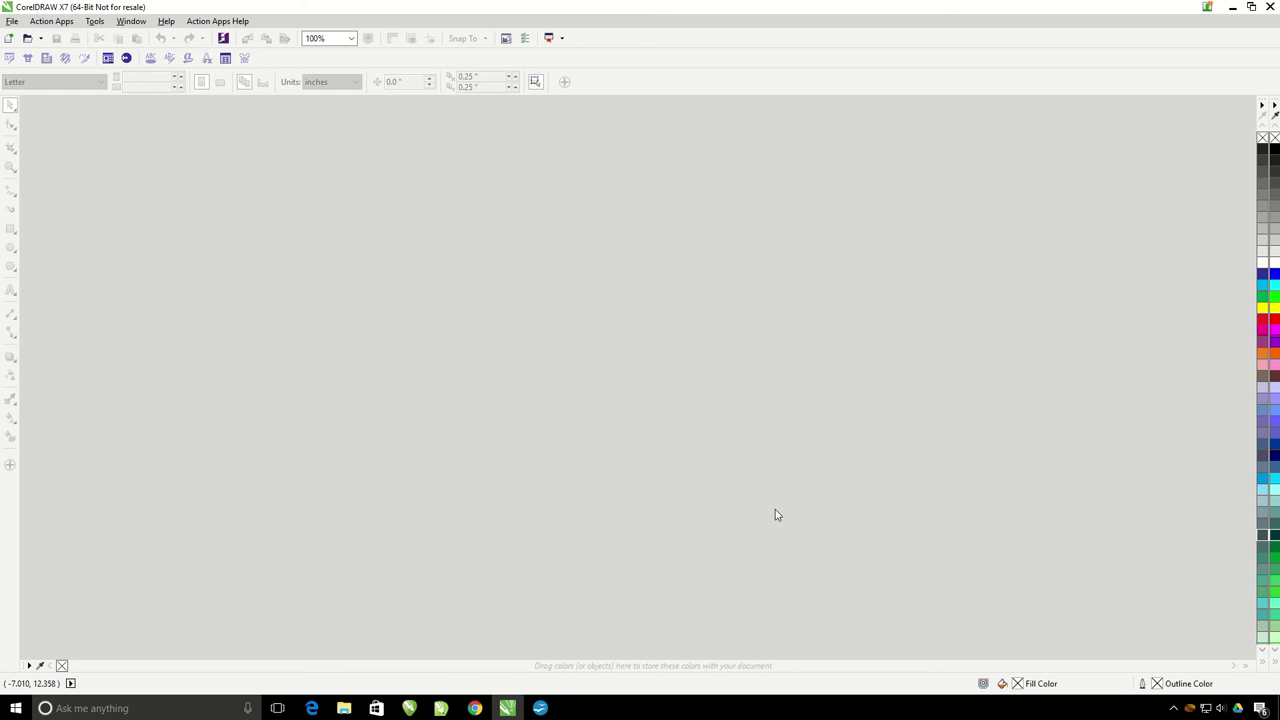
Step: Turn on Hidden items in File Explorer's view of Windows (C:), then close Explorer
left_click(345, 708)
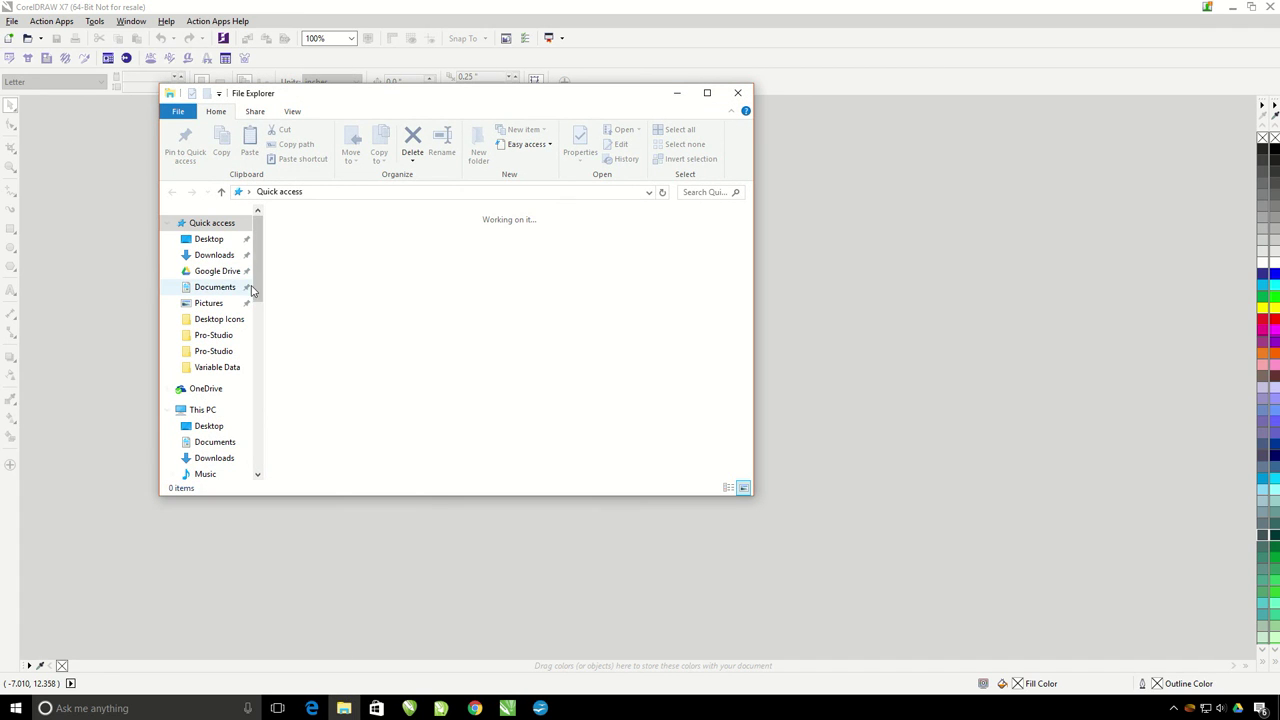
left_click(200, 410)
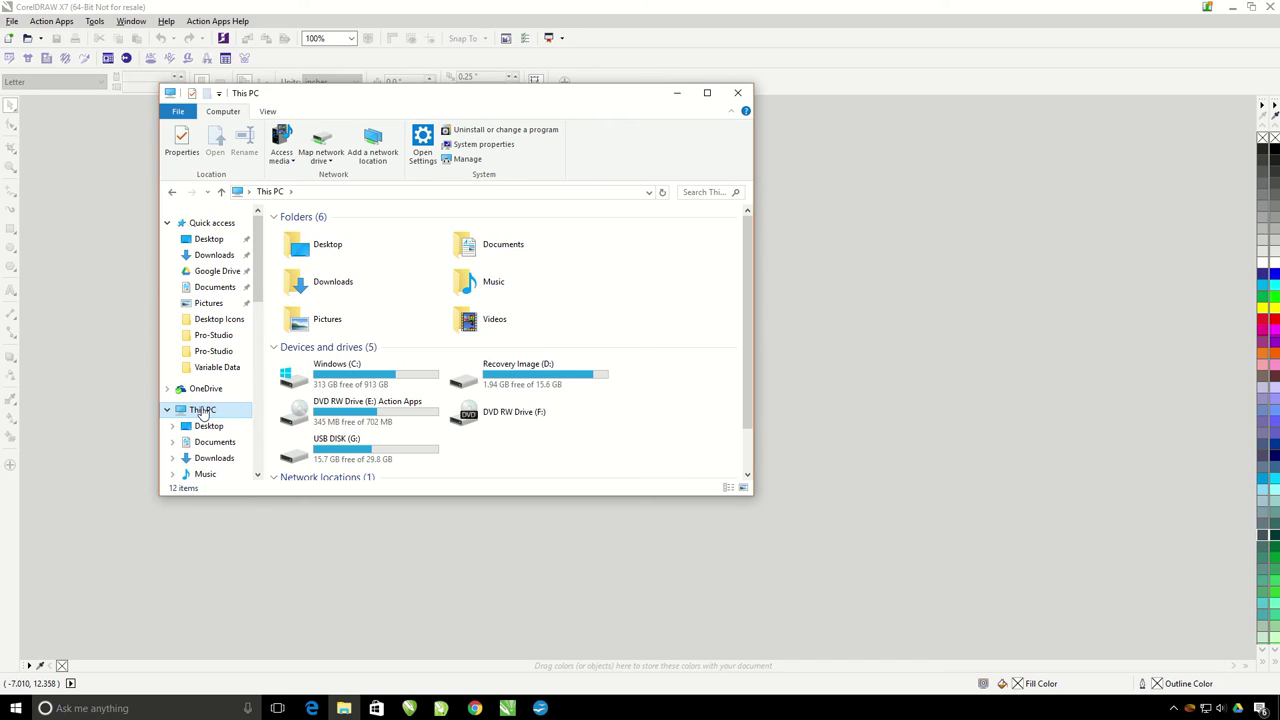
double_click(336, 373)
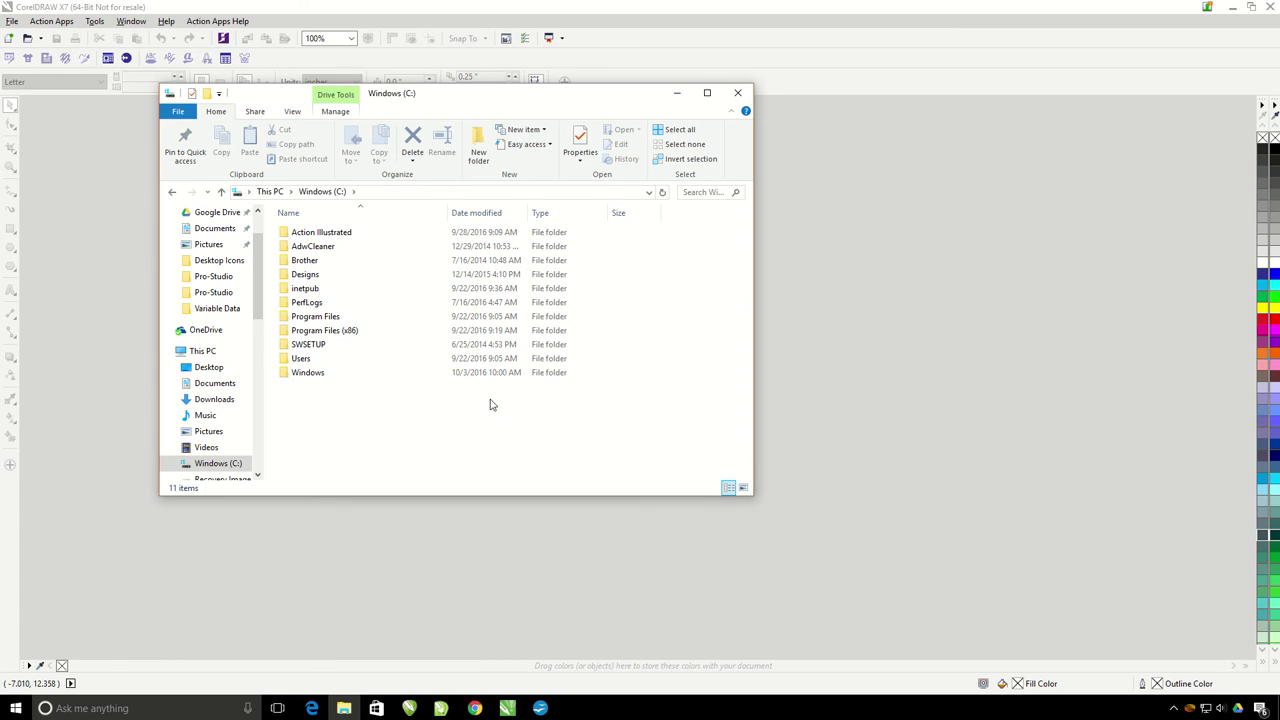
left_click(292, 111)
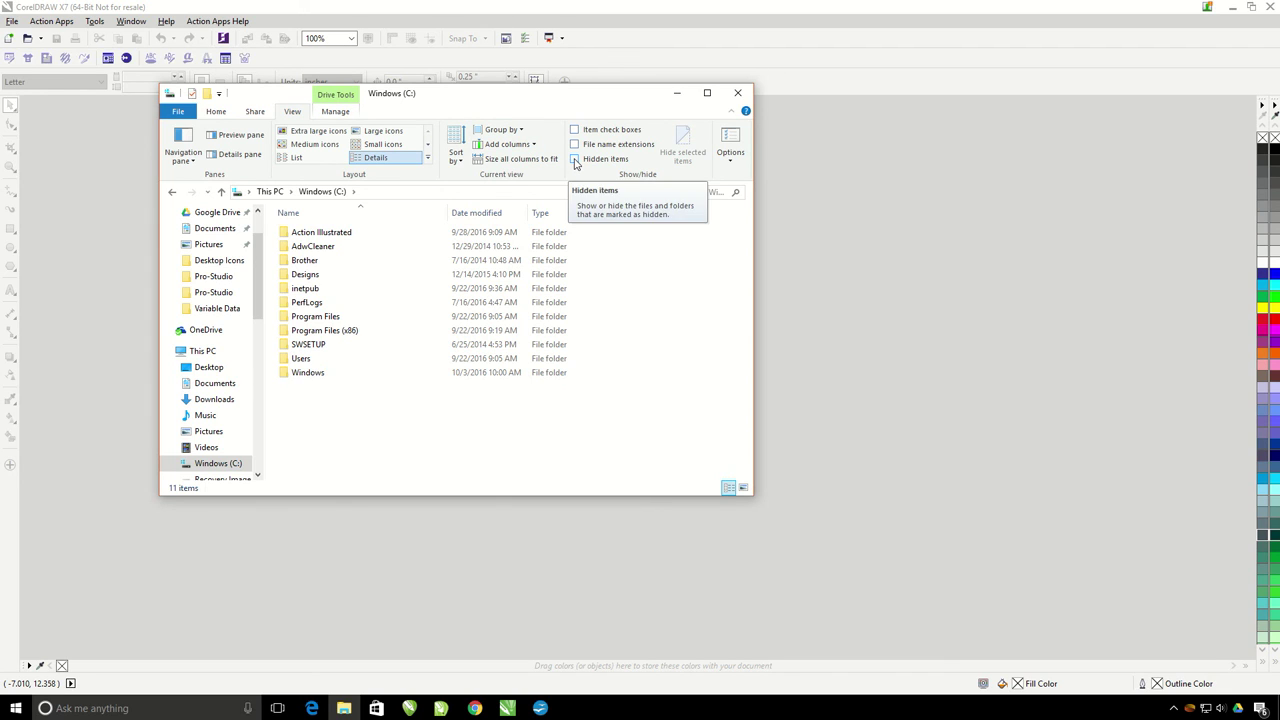
left_click(574, 160)
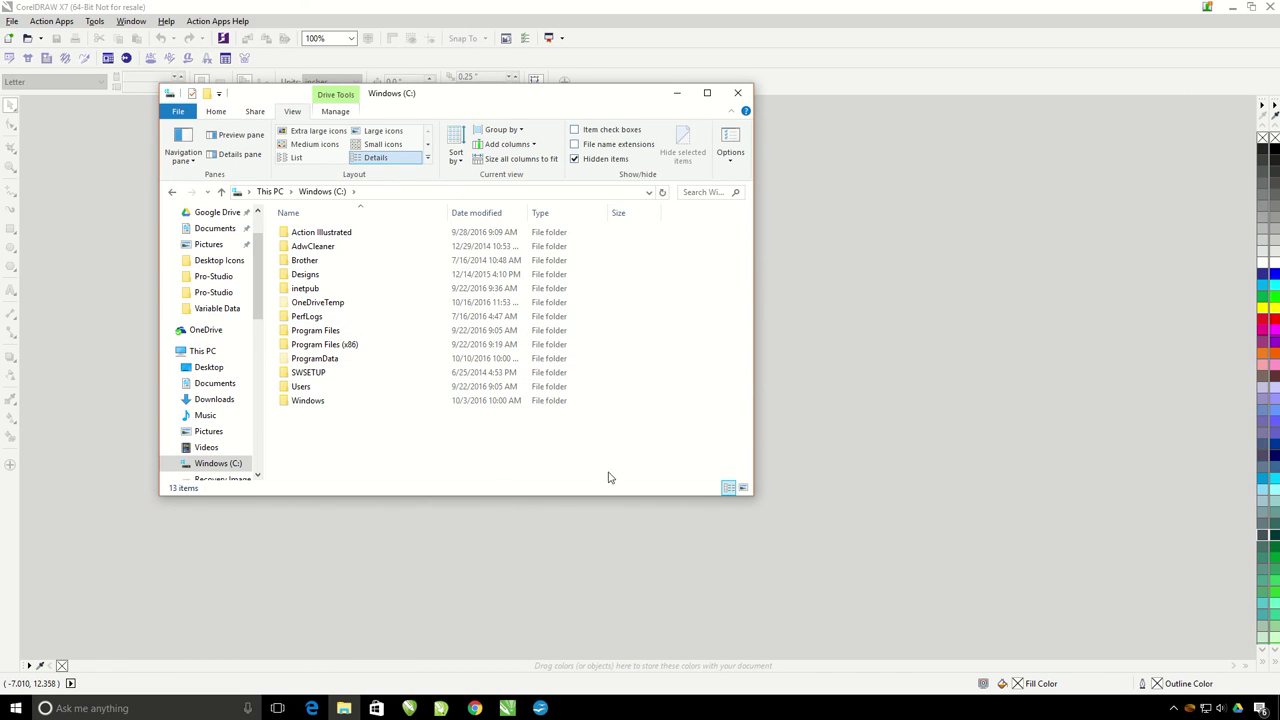
left_click(738, 93)
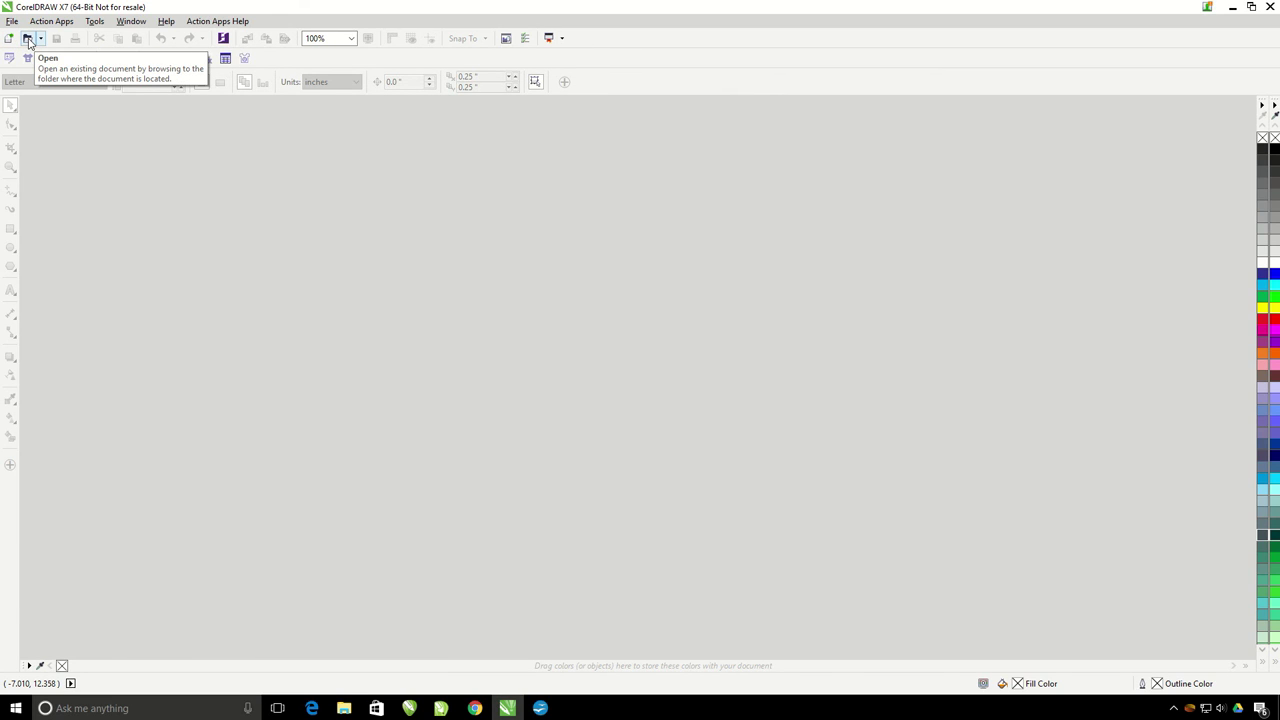
Step: Open OrderForm1 from C:\ProgramData\Action Illustrated\Action Apps\Order Forms
left_click(12, 21)
left_click(20, 66)
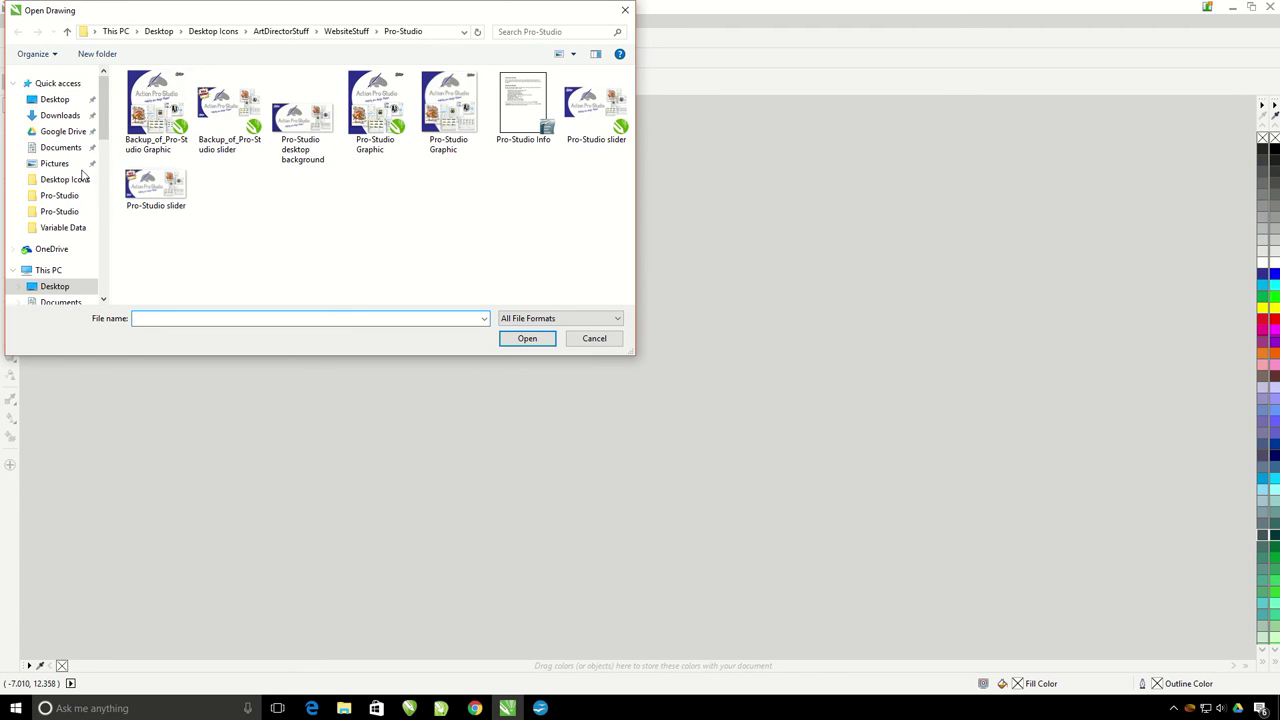
left_click(47, 270)
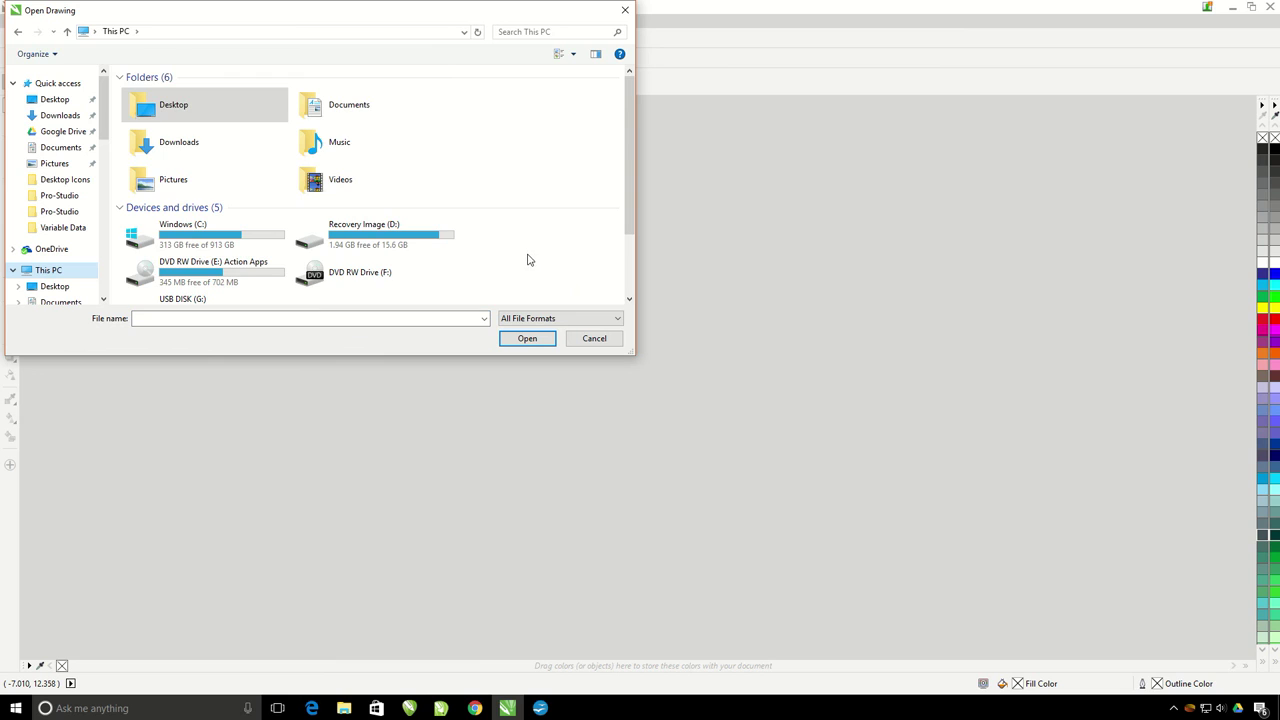
left_click(236, 236)
double_click(236, 236)
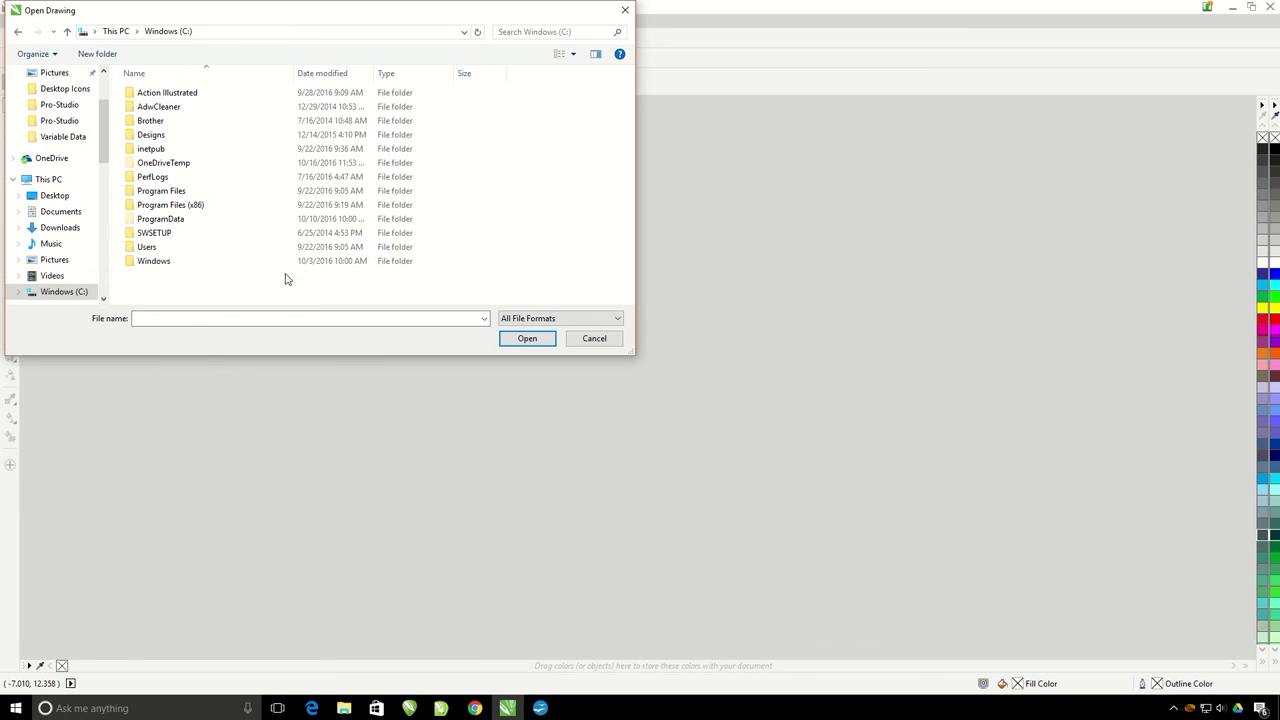
double_click(160, 222)
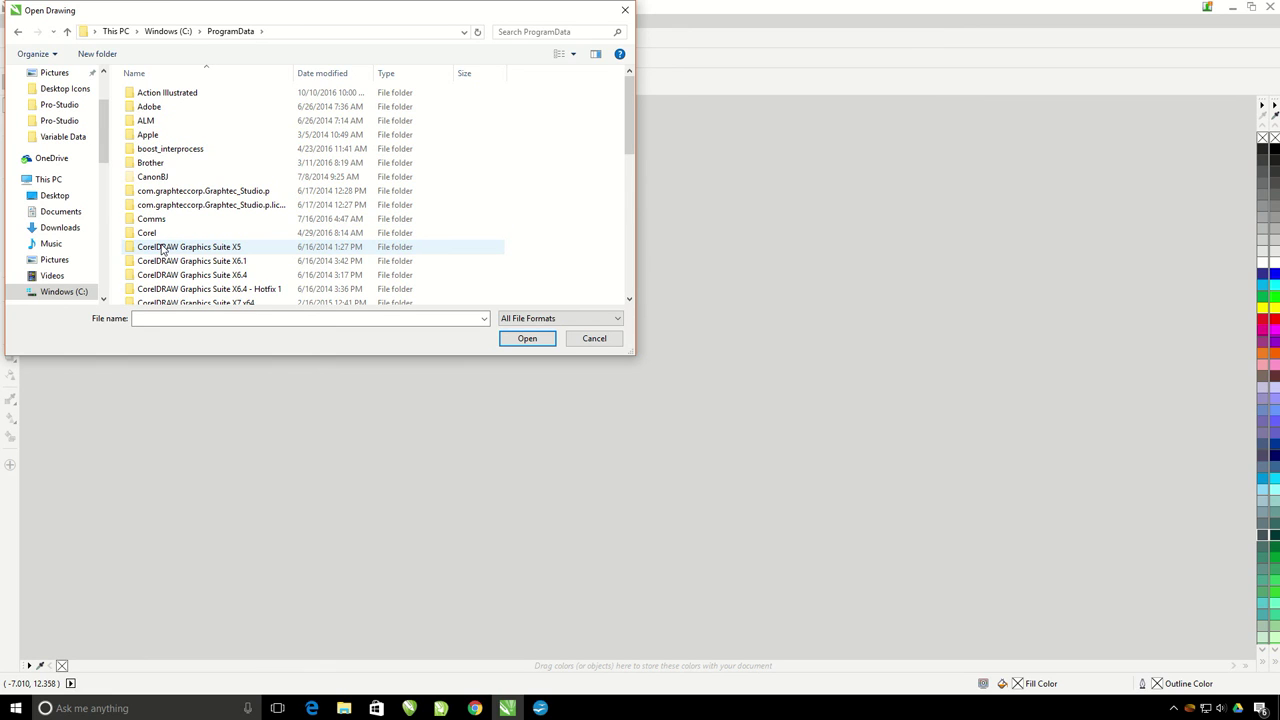
left_click(146, 94)
double_click(147, 94)
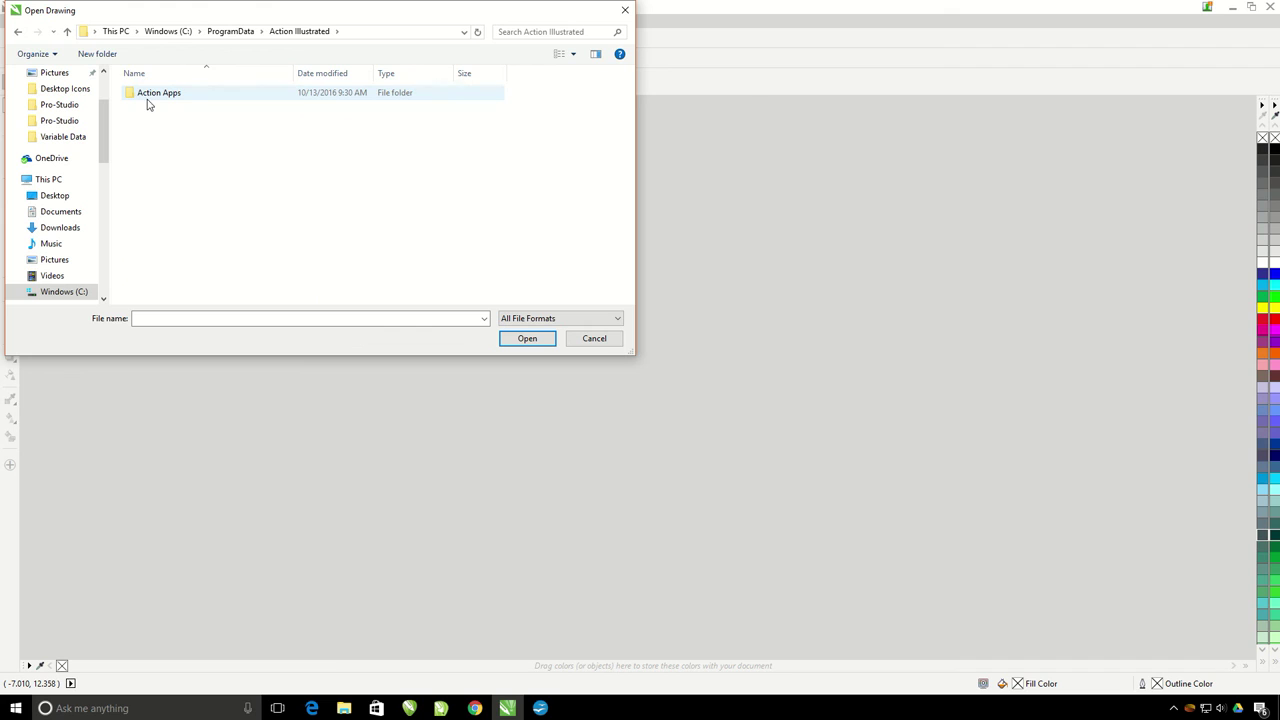
double_click(142, 98)
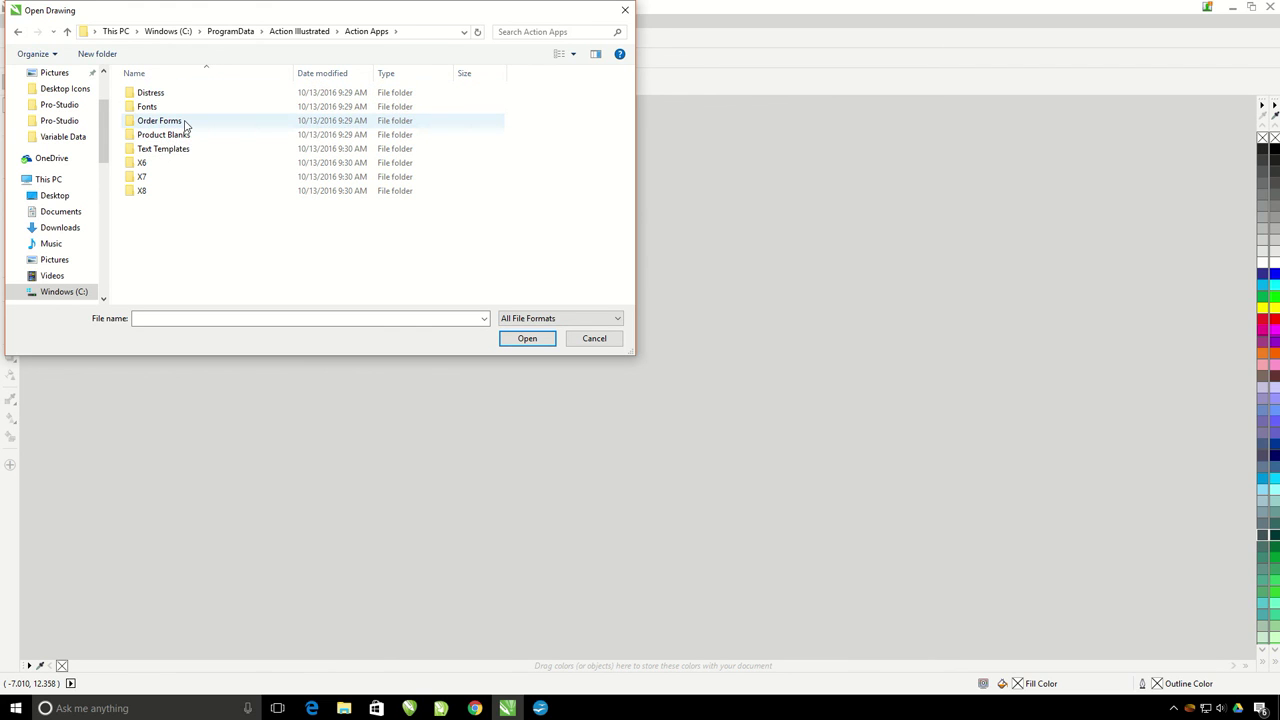
double_click(182, 122)
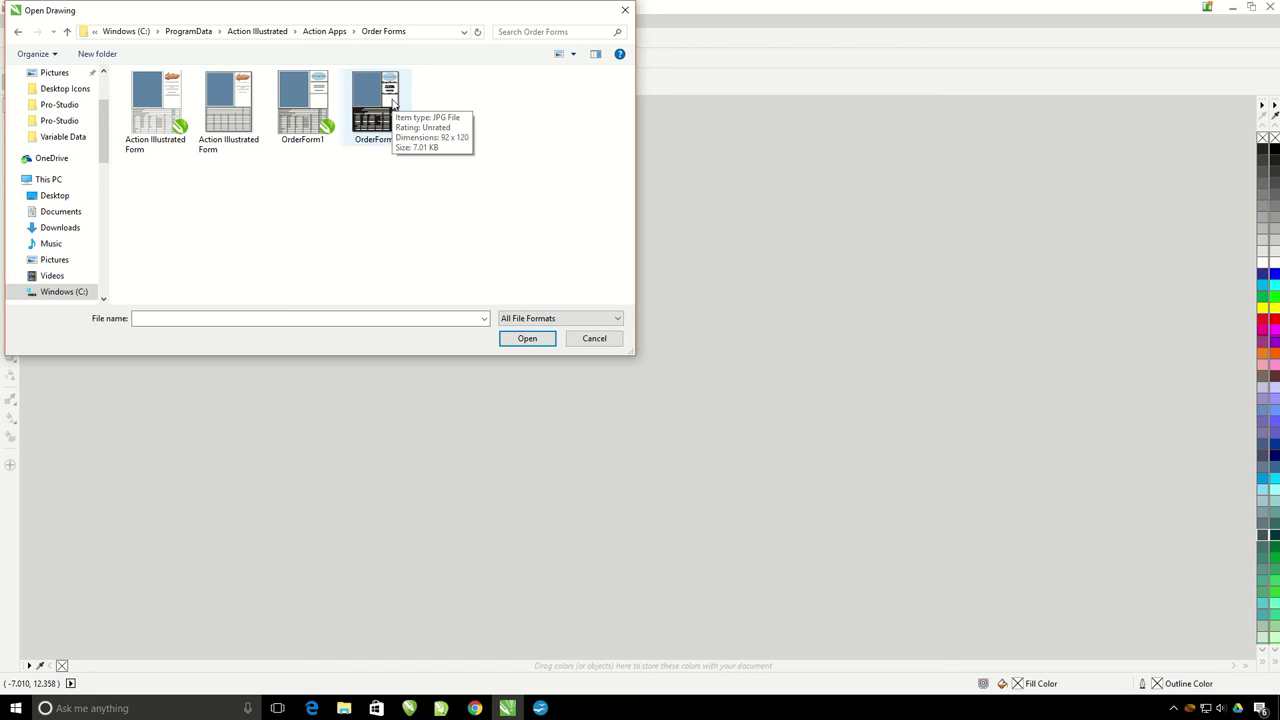
left_click(328, 106)
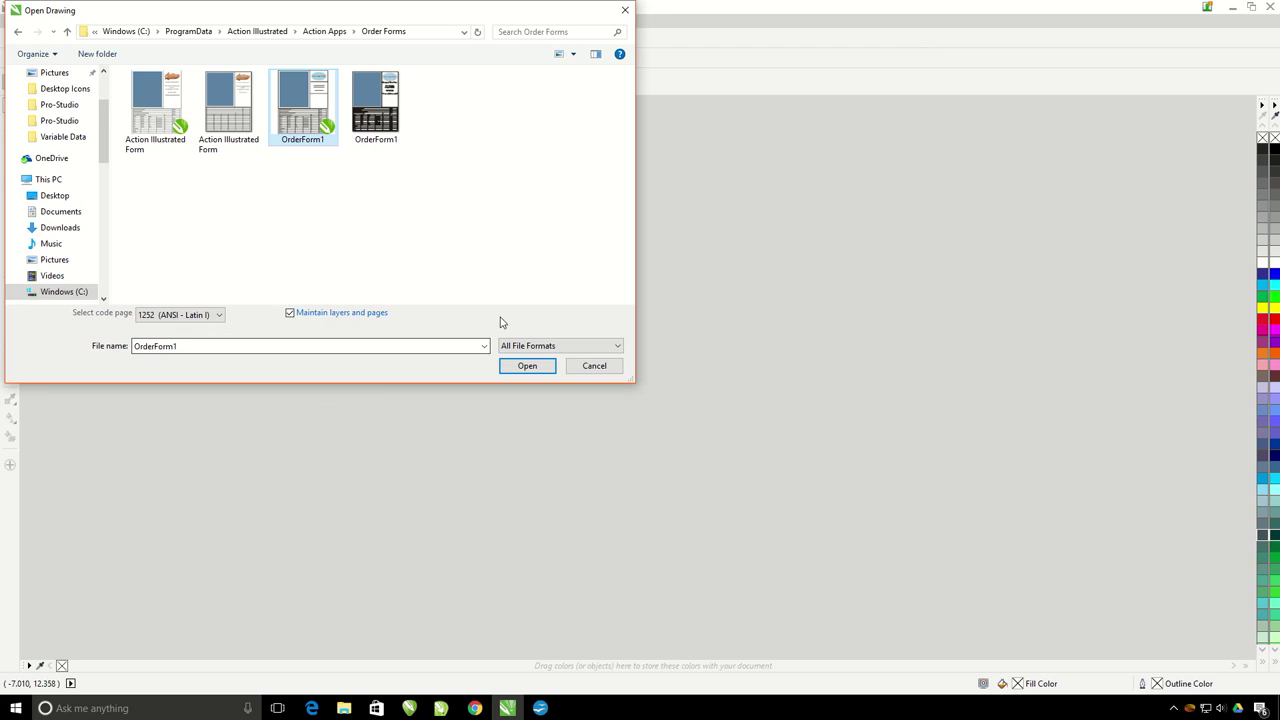
left_click(509, 366)
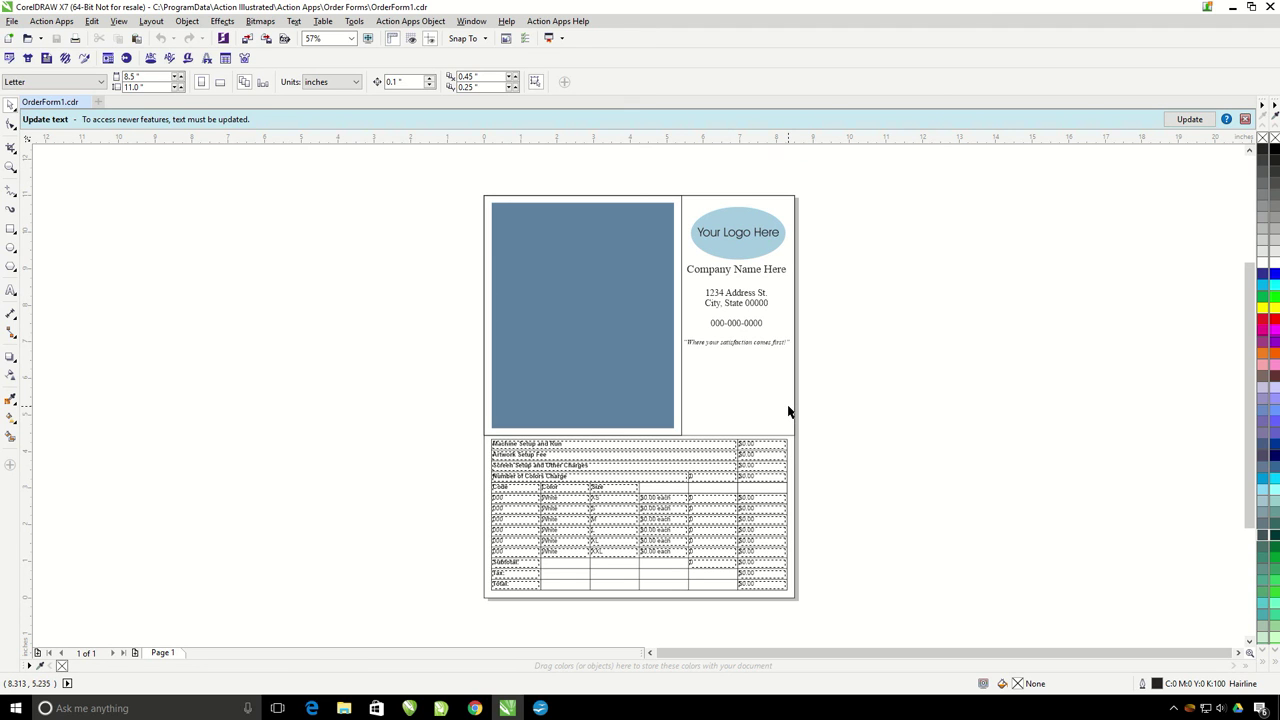
Step: Import the Action Illustrated EPS logo from the desktop onto the page as curves
left_click(1252, 8)
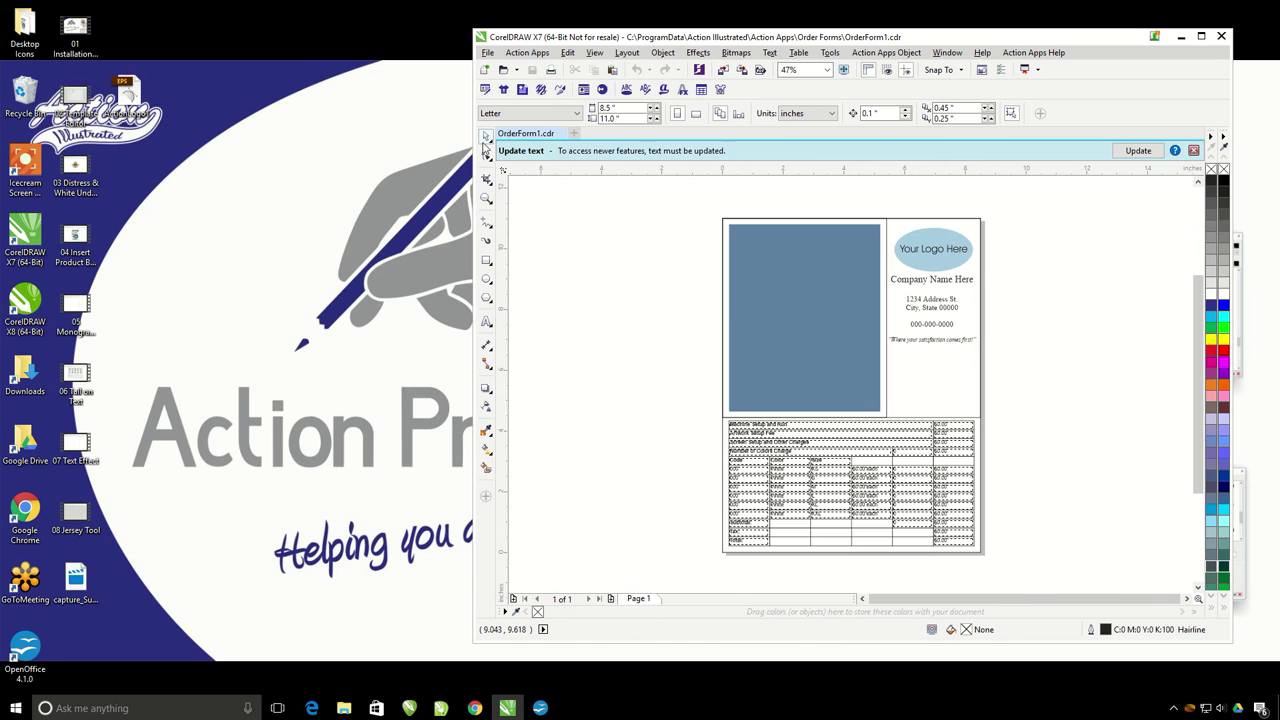
left_click_drag(122, 90, 1072, 275)
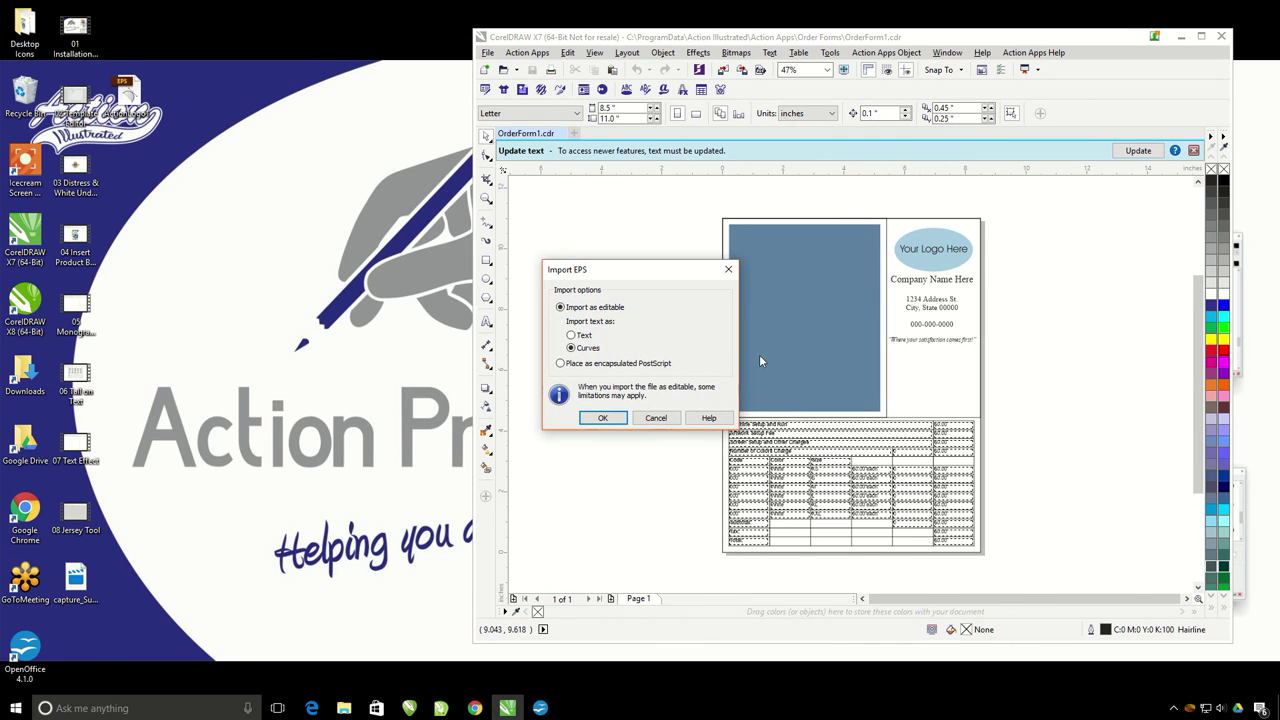
left_click(604, 417)
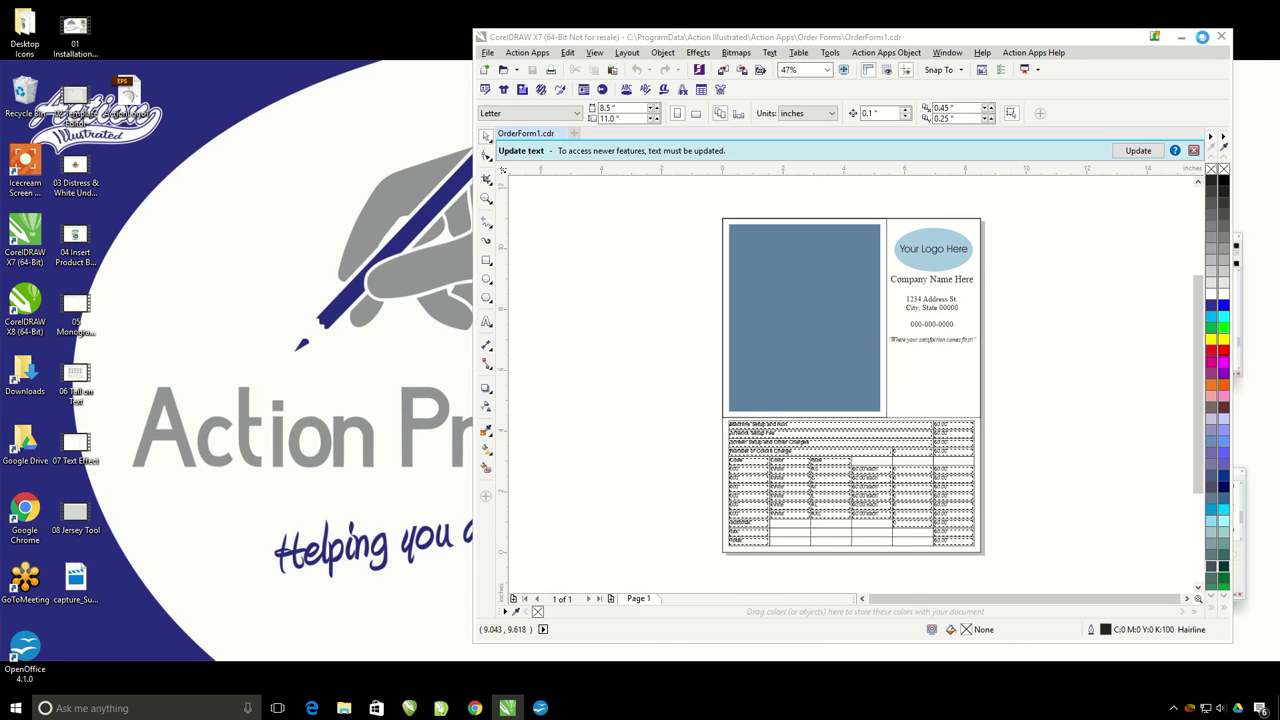
left_click(1202, 36)
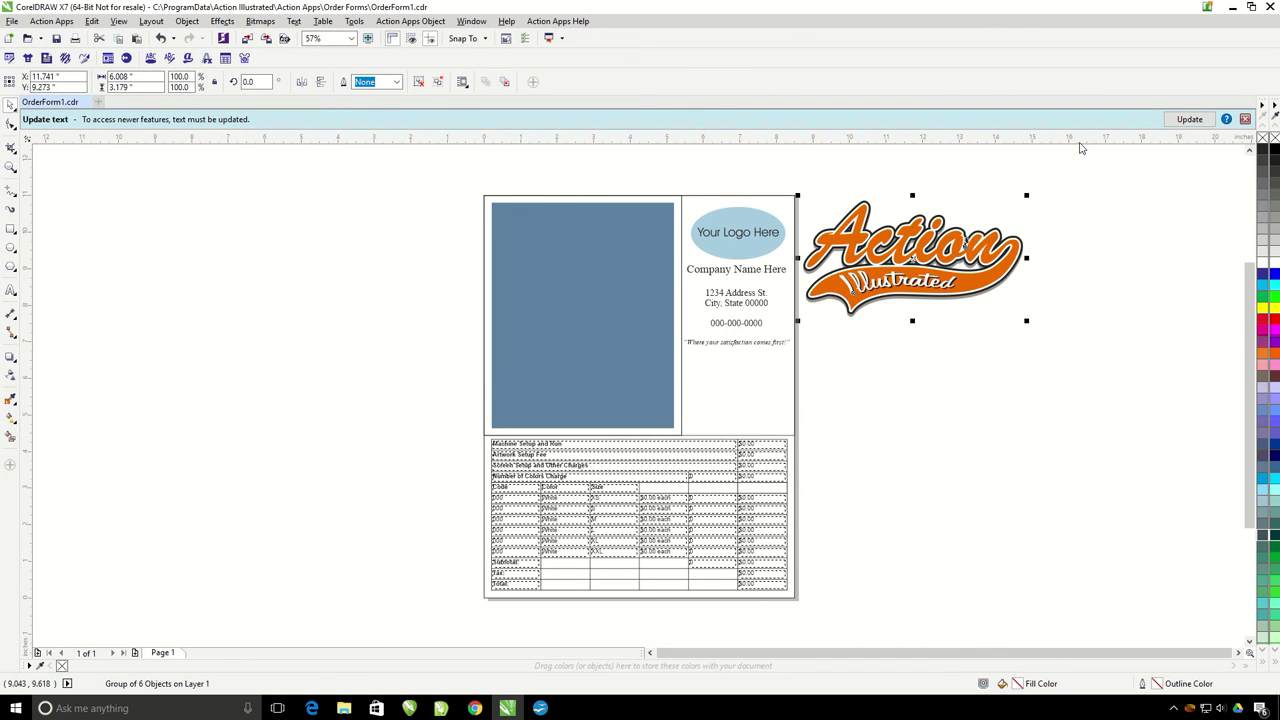
Step: Delete the Your Logo Here oval and scale the logo to about half size in its place
left_click(763, 232)
key("Delete")
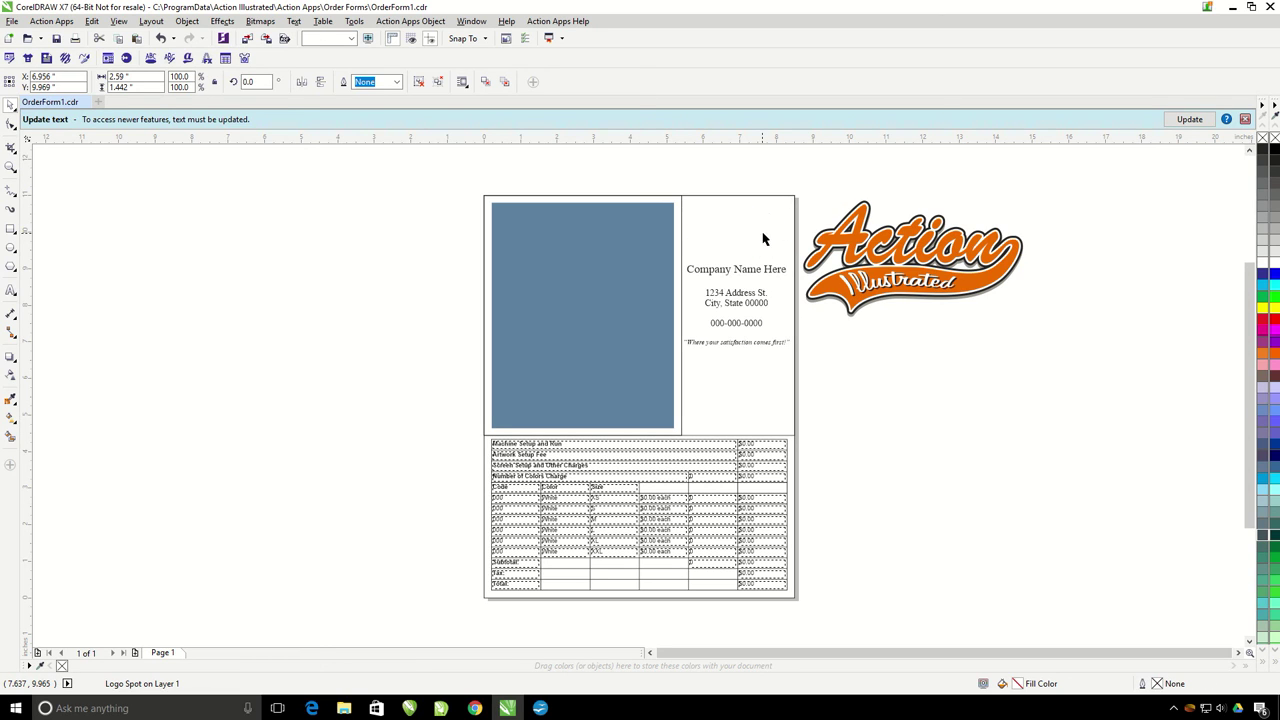
left_click(882, 275)
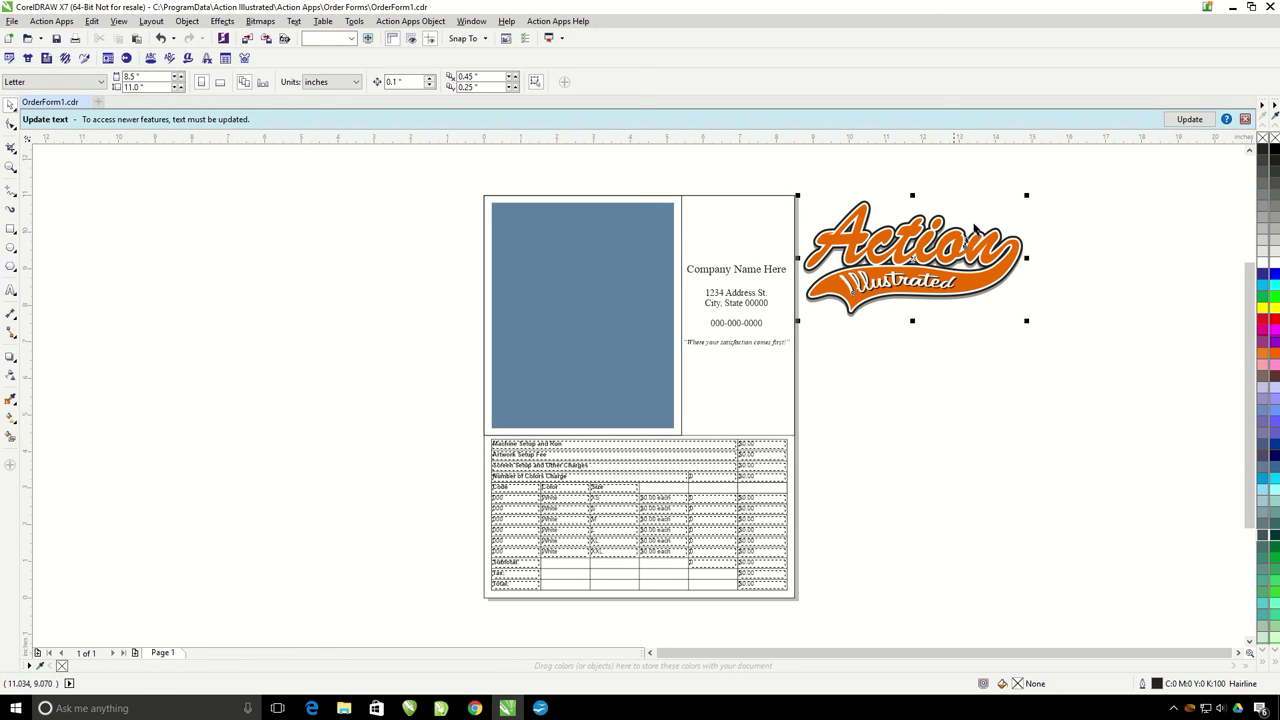
left_click_drag(940, 243, 786, 204)
Step: Replace the Company Name Here placeholder with 'Action Illustrated'
left_click(738, 284)
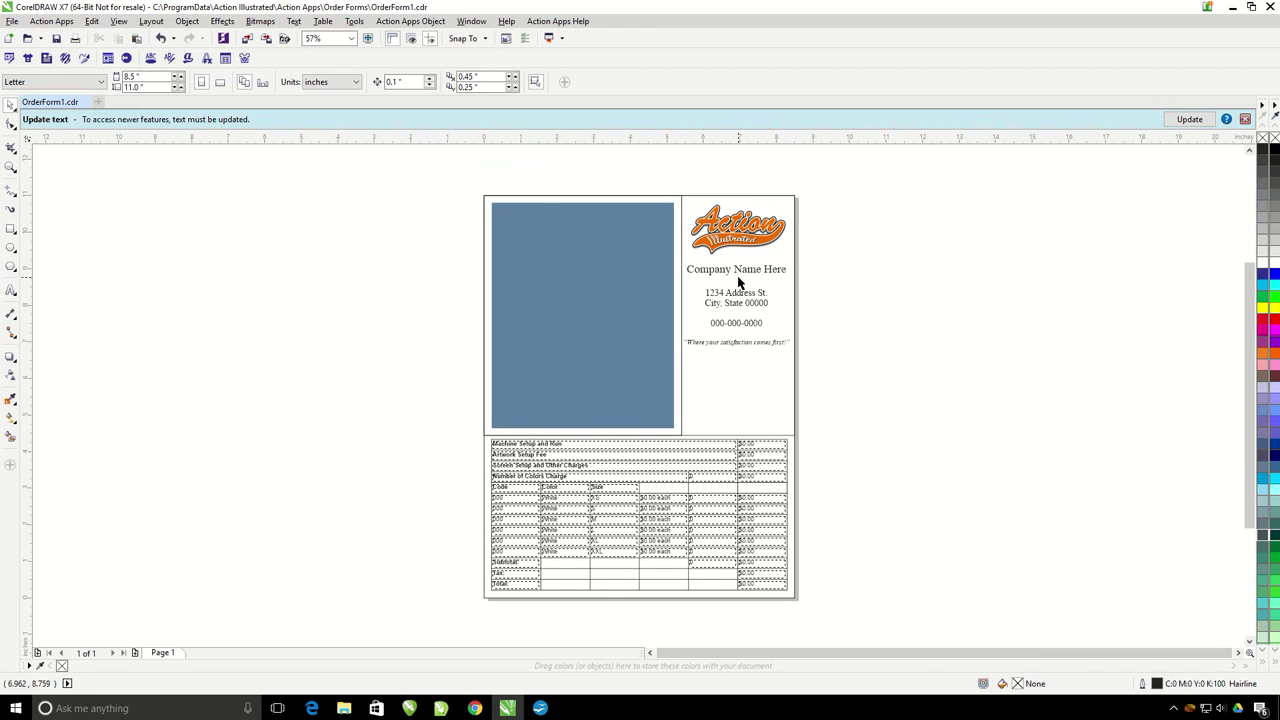
scroll(742, 266, "up", 2)
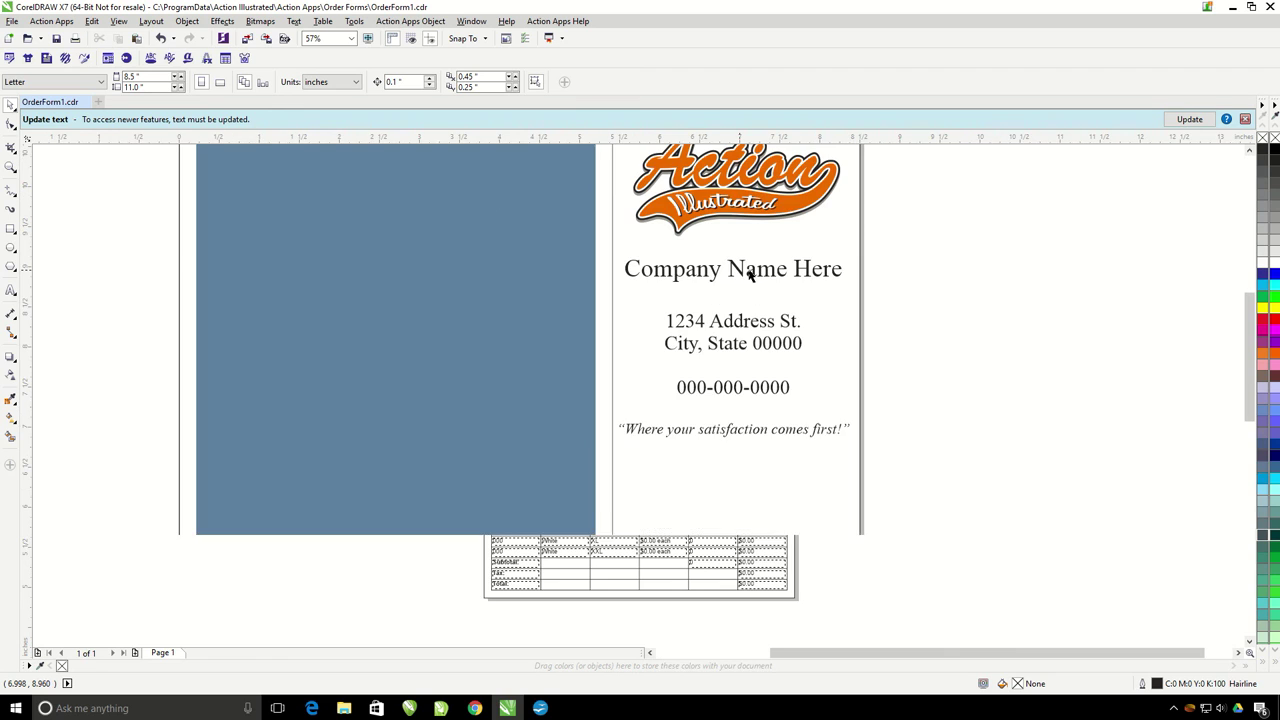
left_click_drag(855, 268, 624, 268)
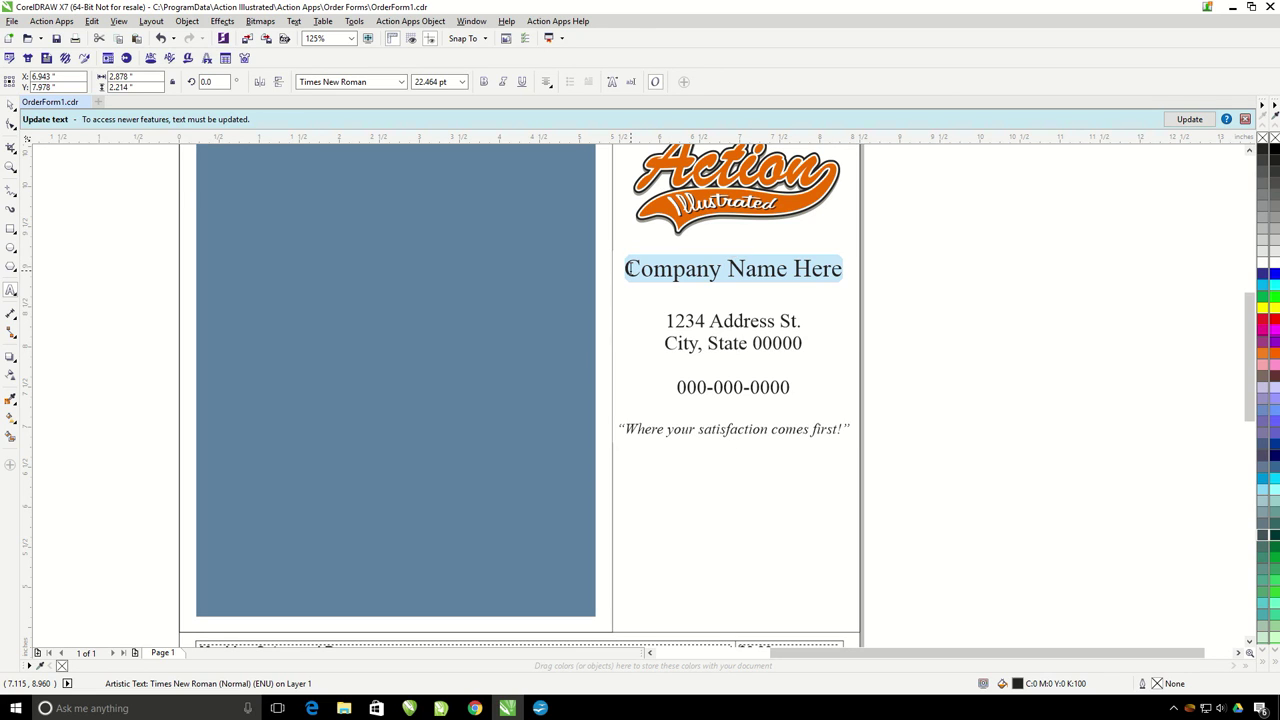
type("Action Illu")
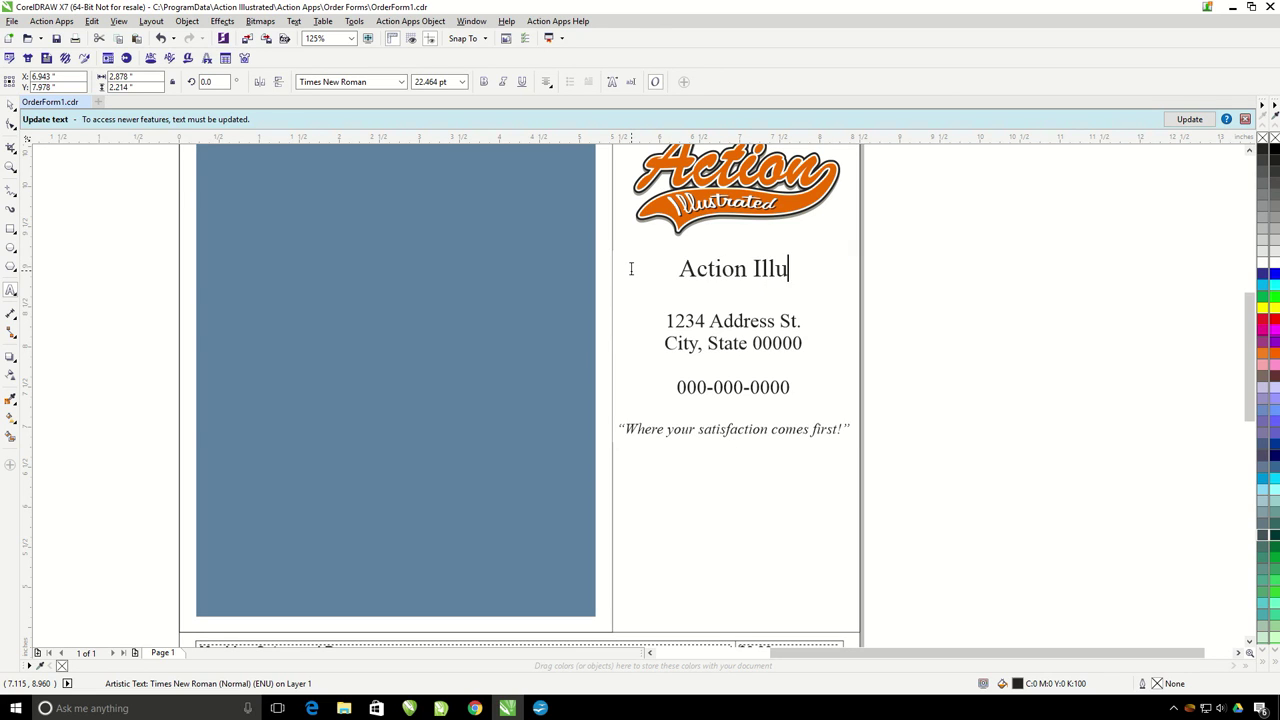
type("strated")
key("Escape")
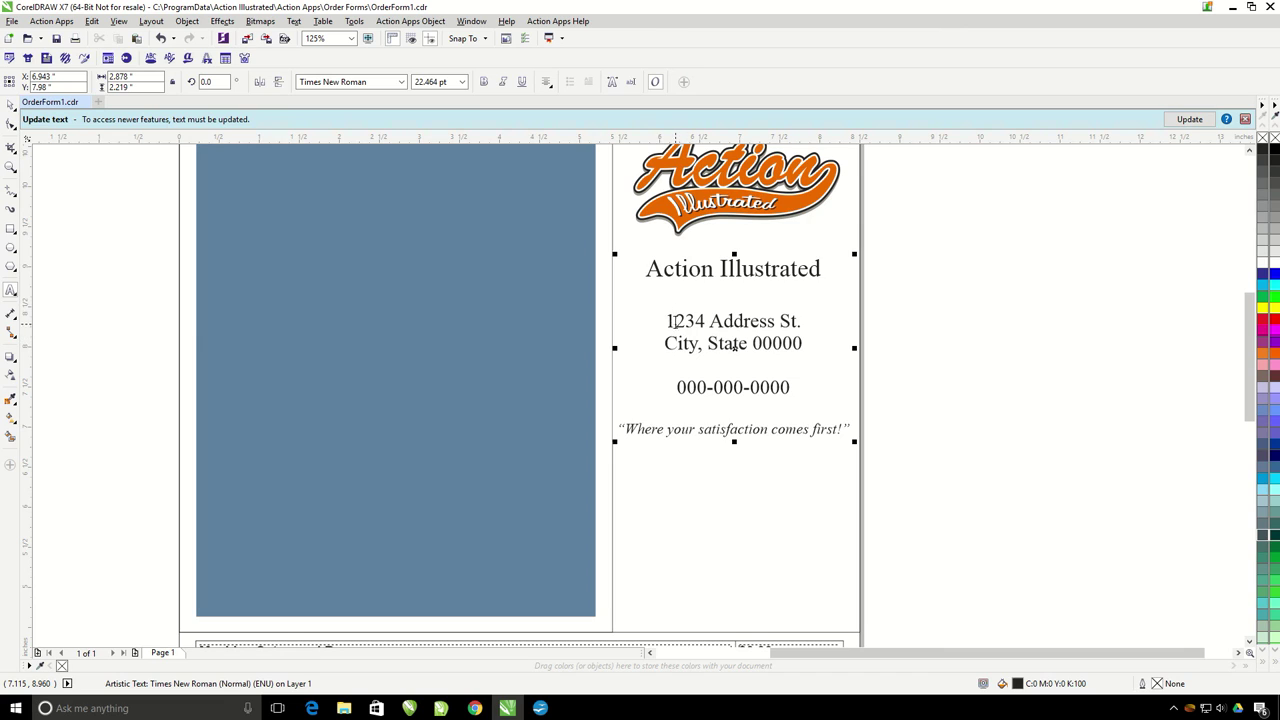
Step: Replace the placeholder street, suite, city, state and ZIP lines with the company's address
left_click_drag(667, 321, 802, 321)
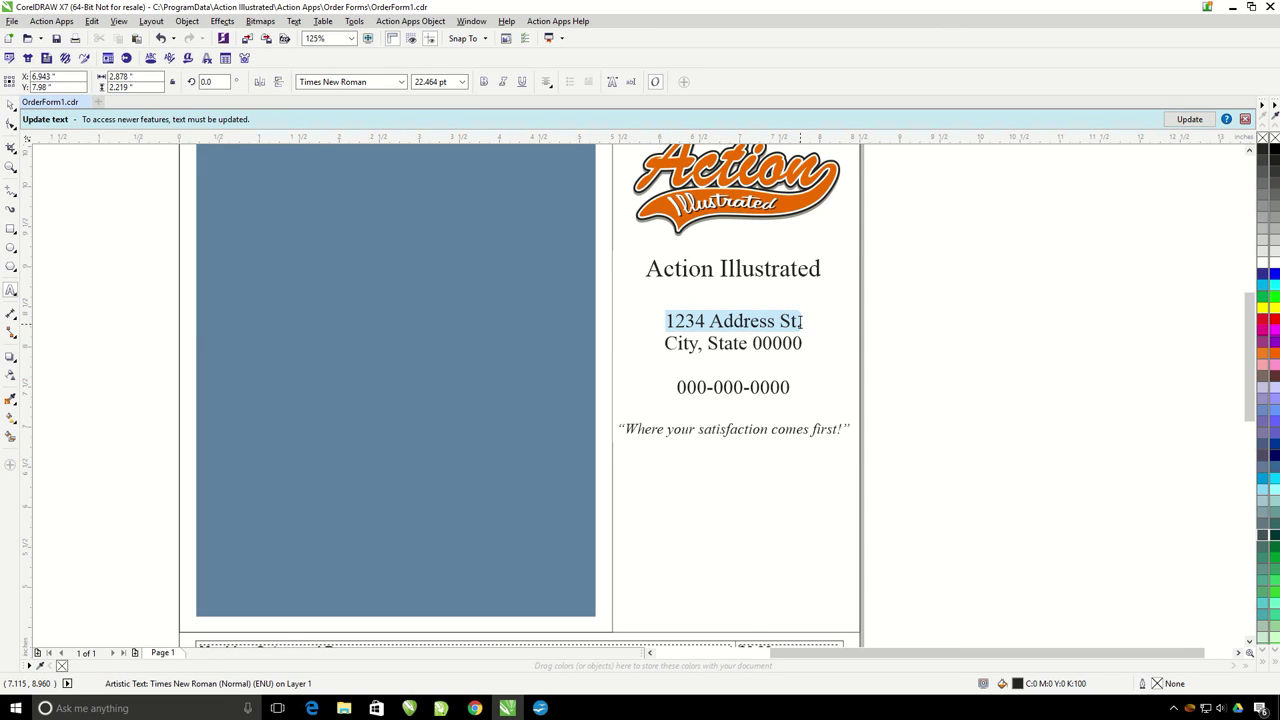
type("7655 E")
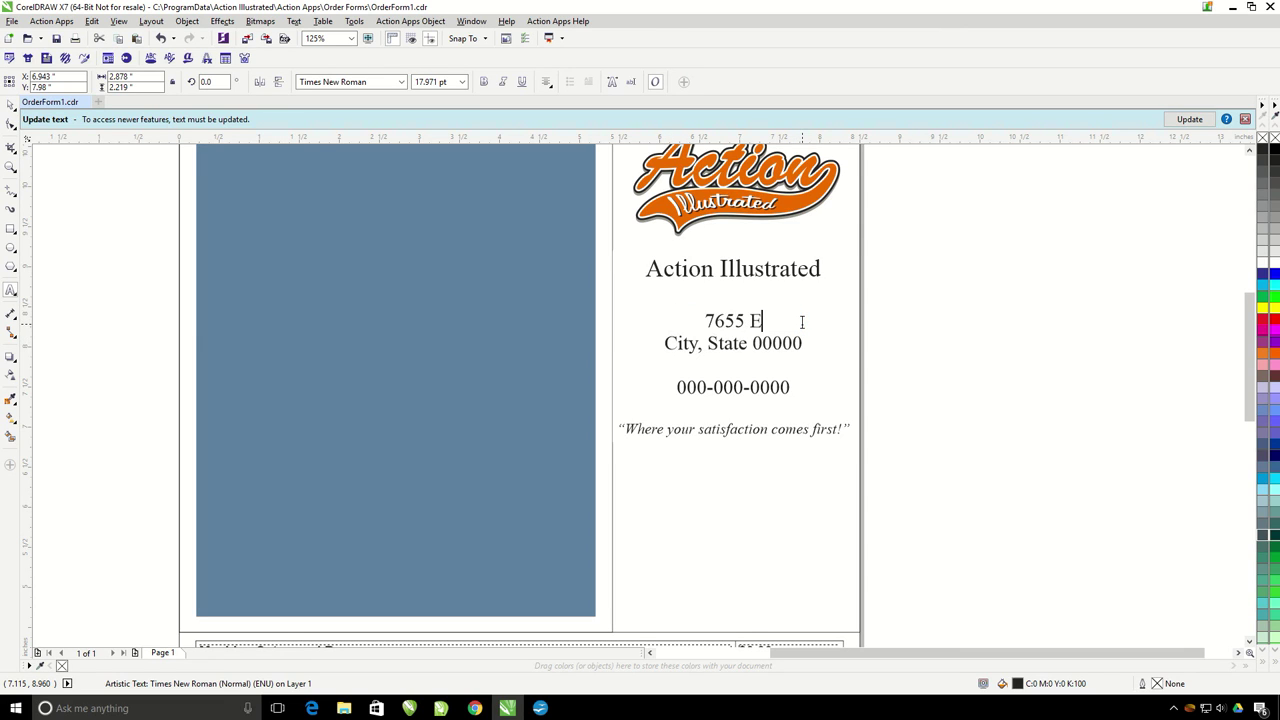
type("ast Redfie")
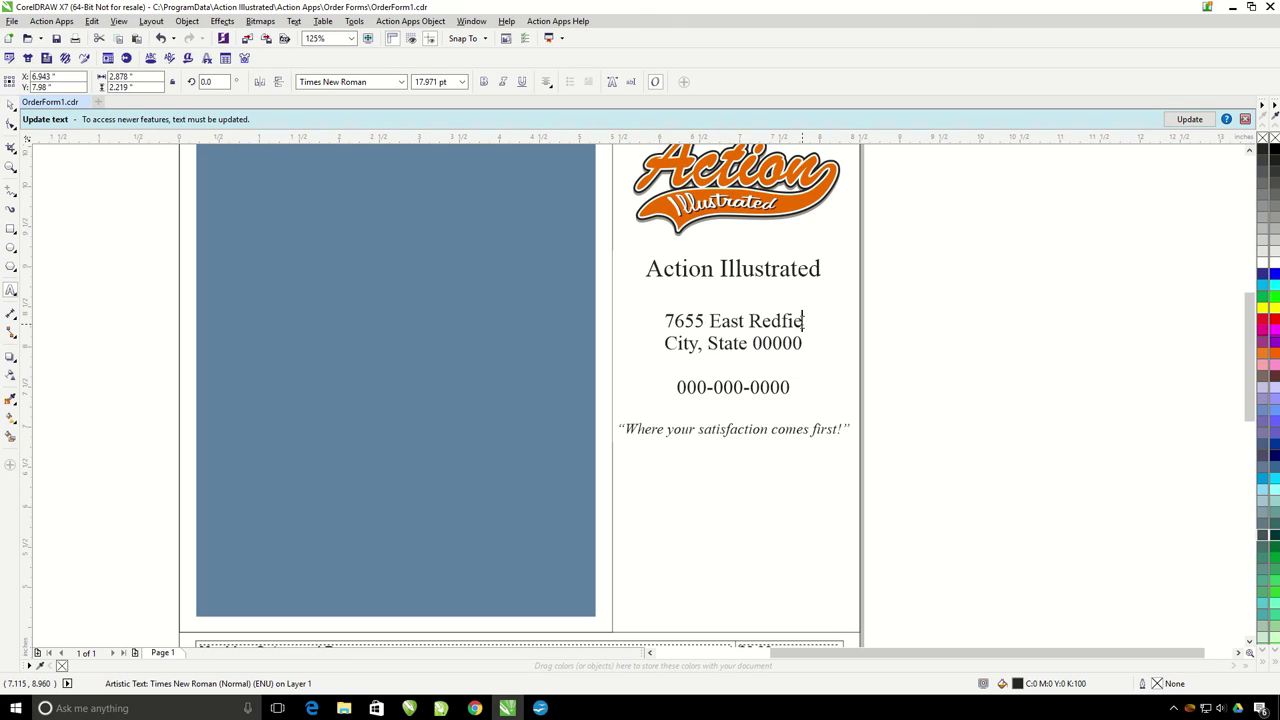
type("ld Rd.")
key("Down")
key("shift+Home")
key("Delete")
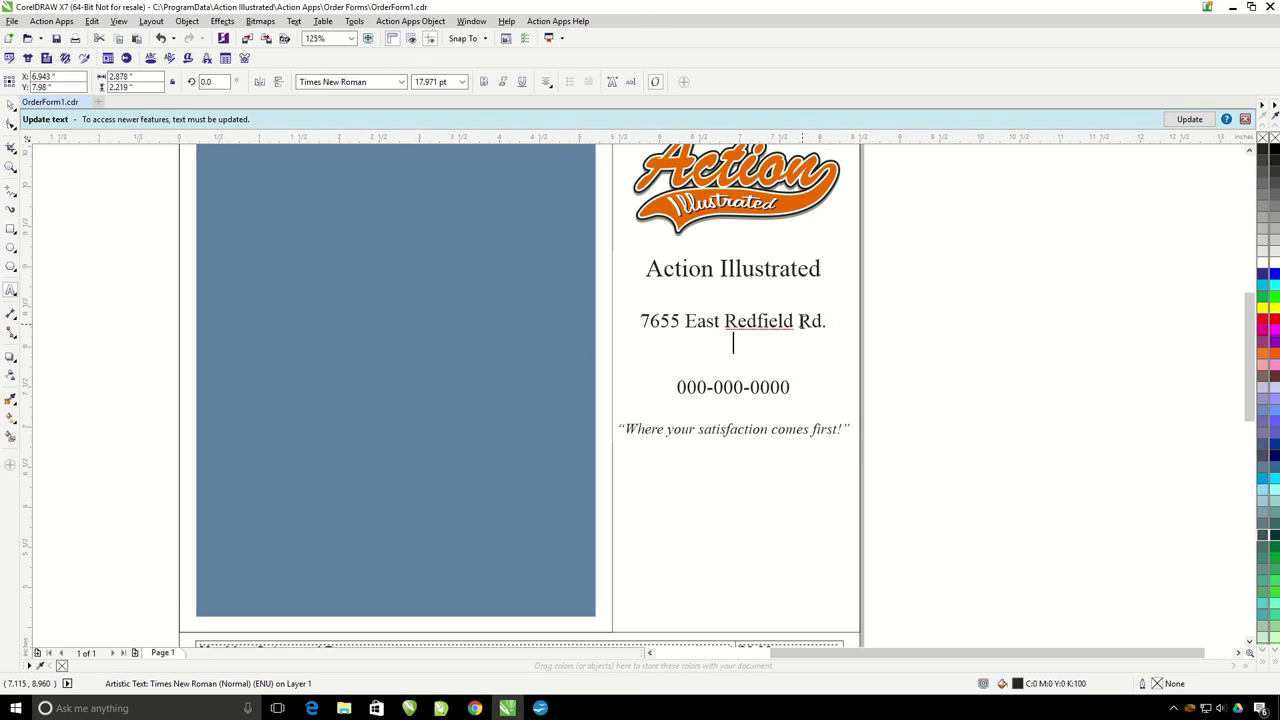
type("Suite")
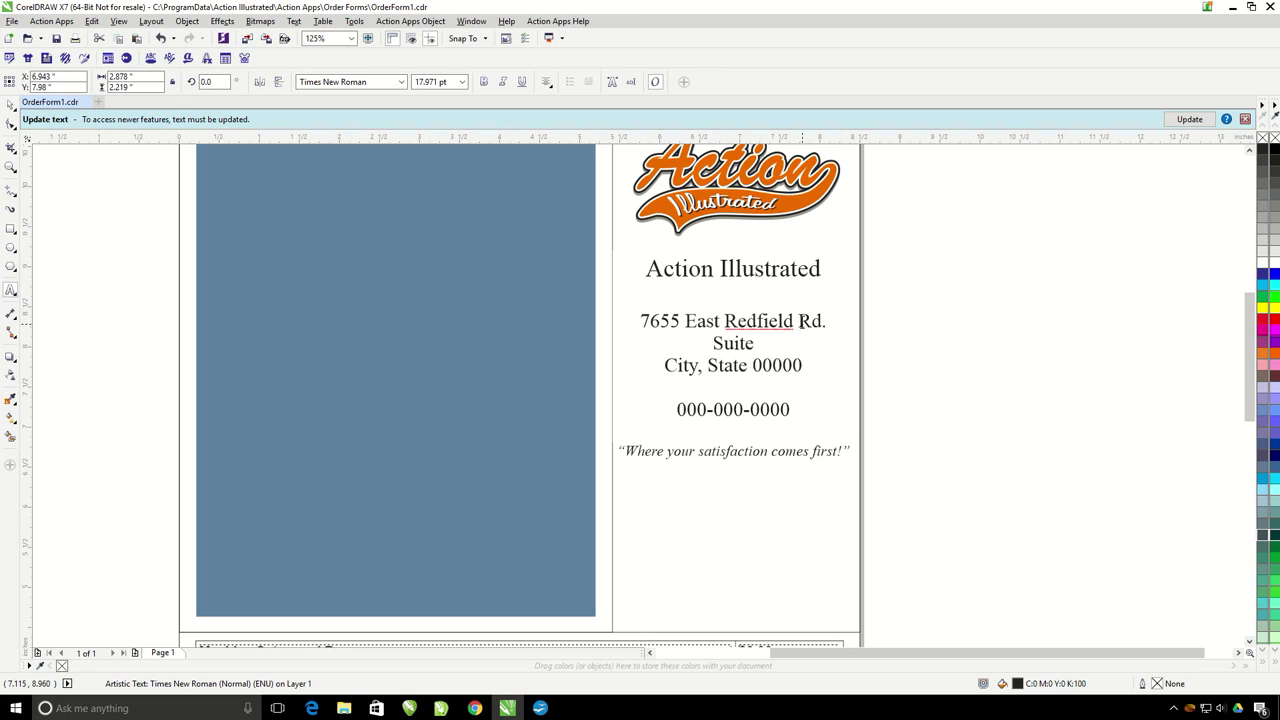
type(" 6")
left_click(666, 365)
left_click_drag(666, 365, 699, 366)
type("Sc")
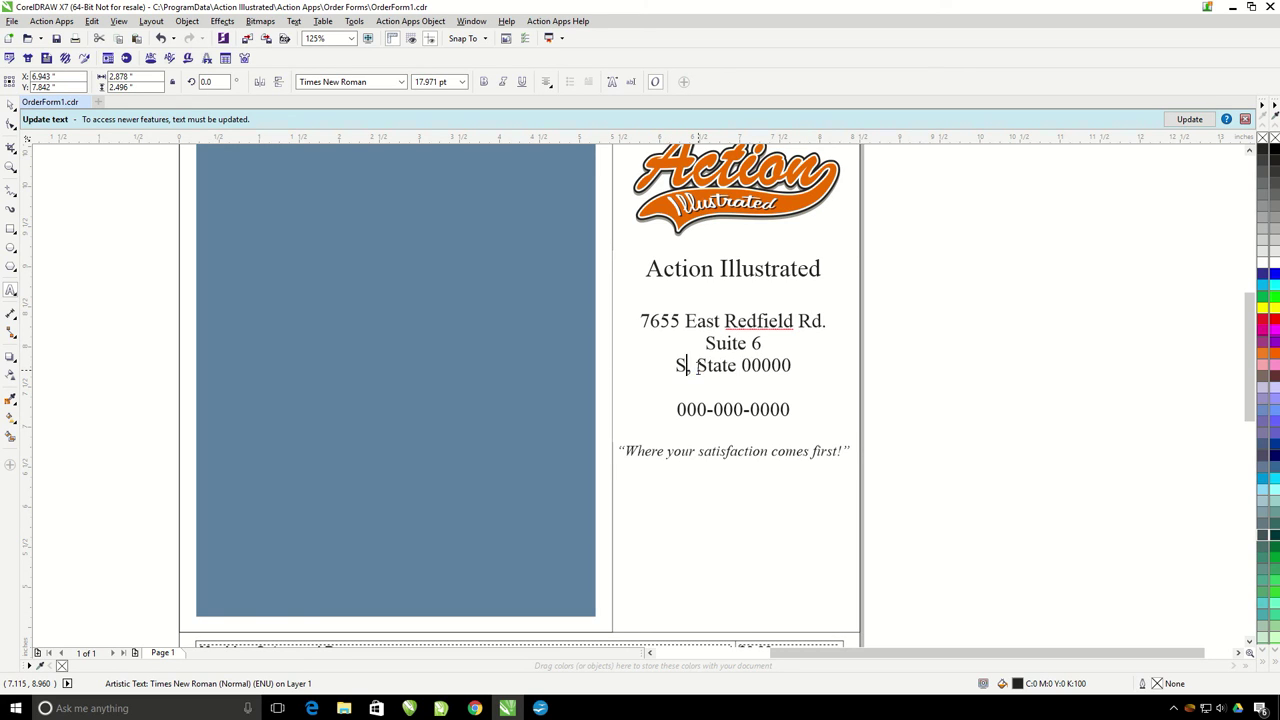
type("ottsdla")
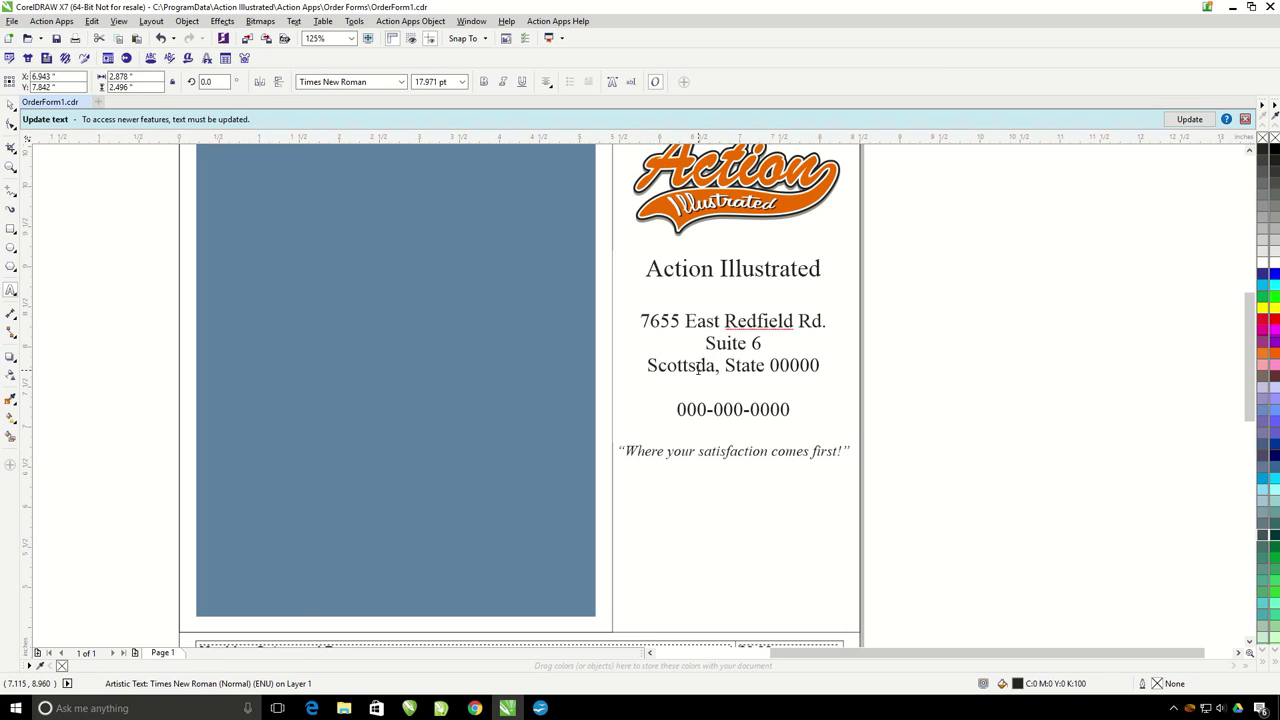
type("le")
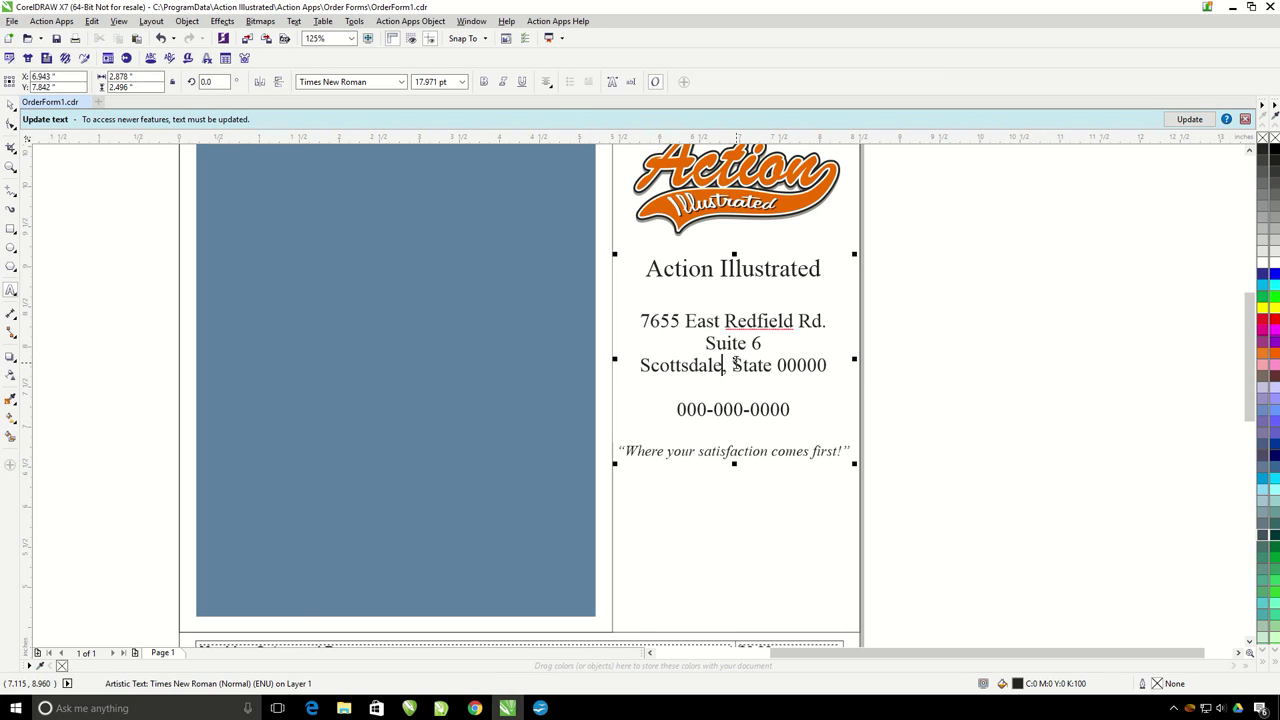
left_click_drag(732, 365, 829, 365)
type("AZ")
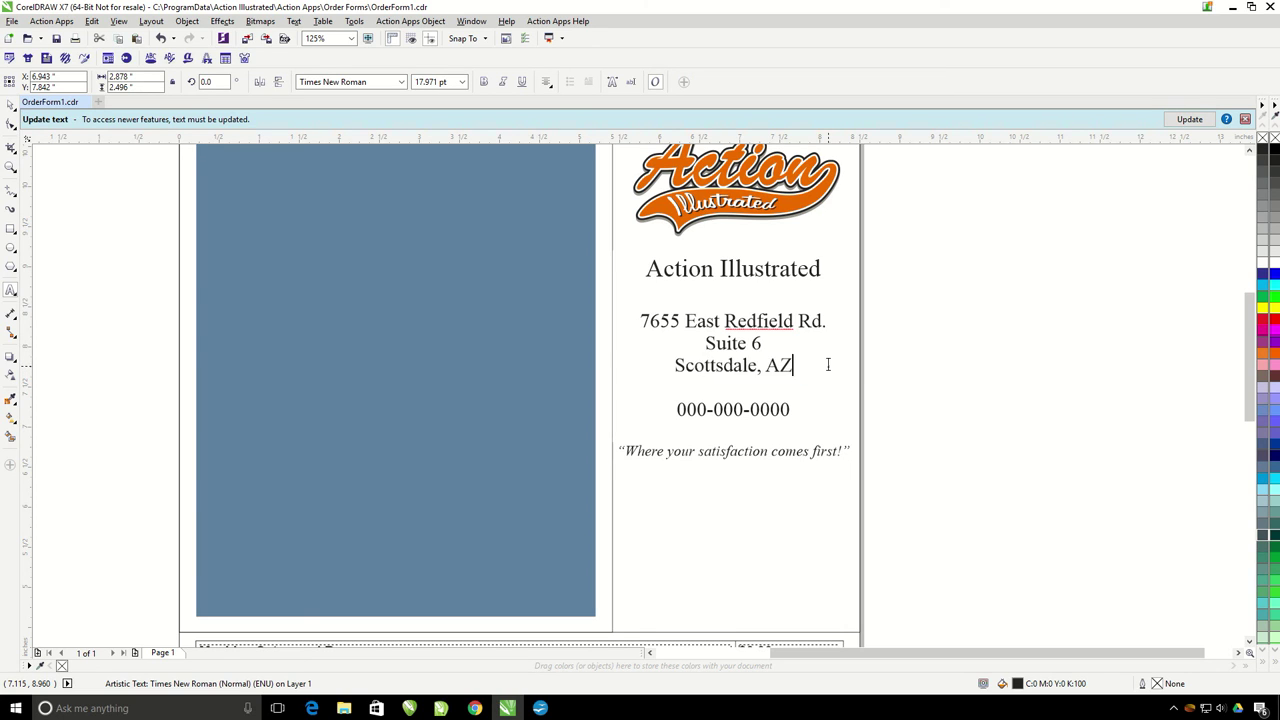
type(" 85253")
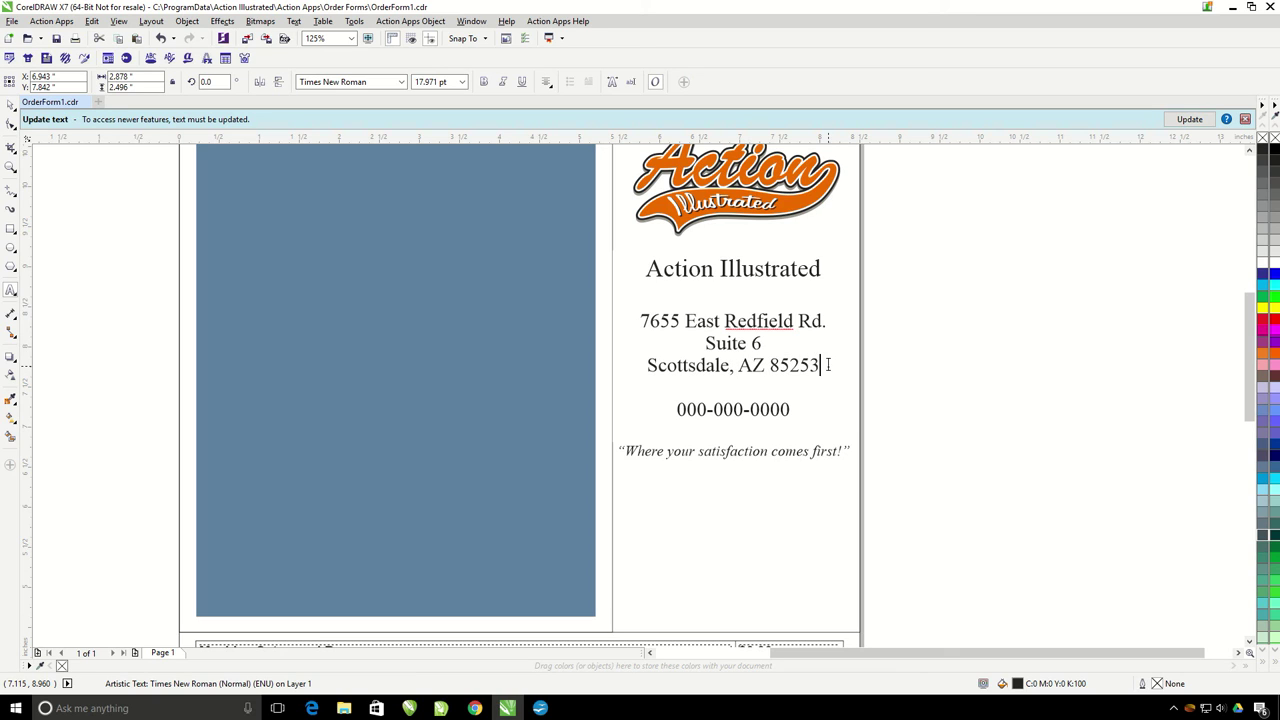
key("Escape")
Step: Replace the placeholder phone digits with the company's phone number
left_click_drag(686, 410, 791, 410)
key("BackSpace")
key("BackSpace")
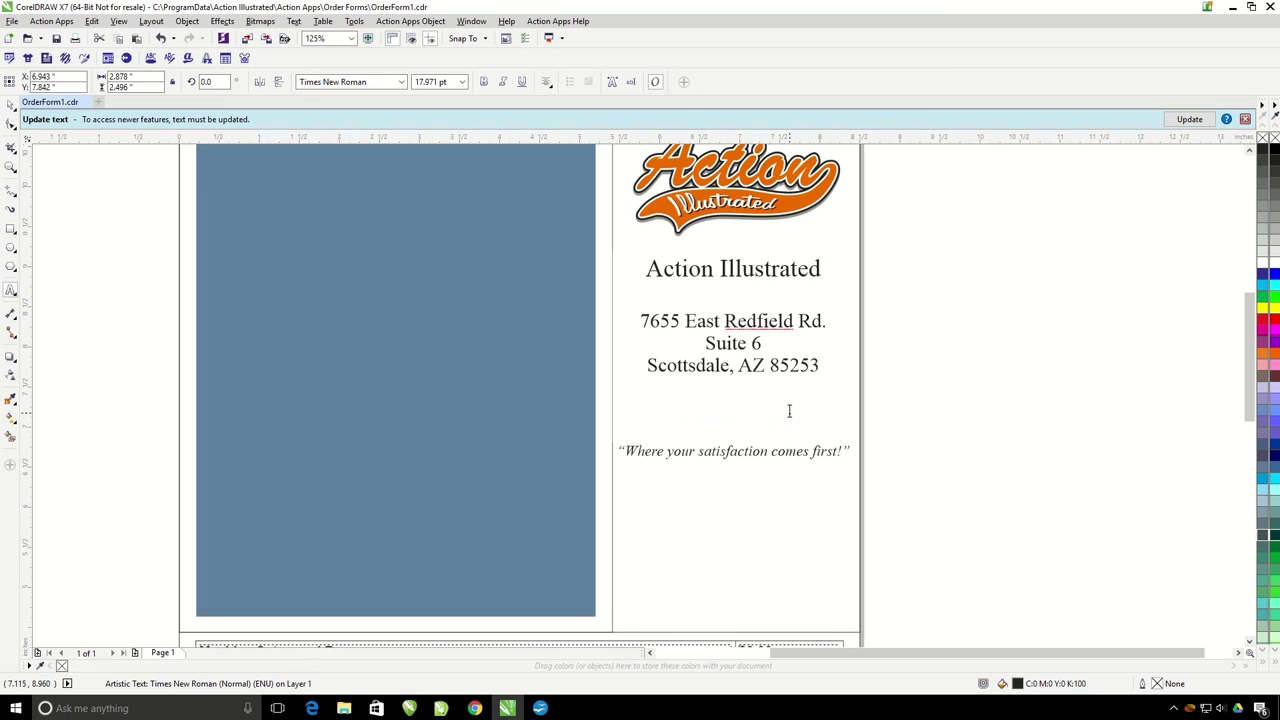
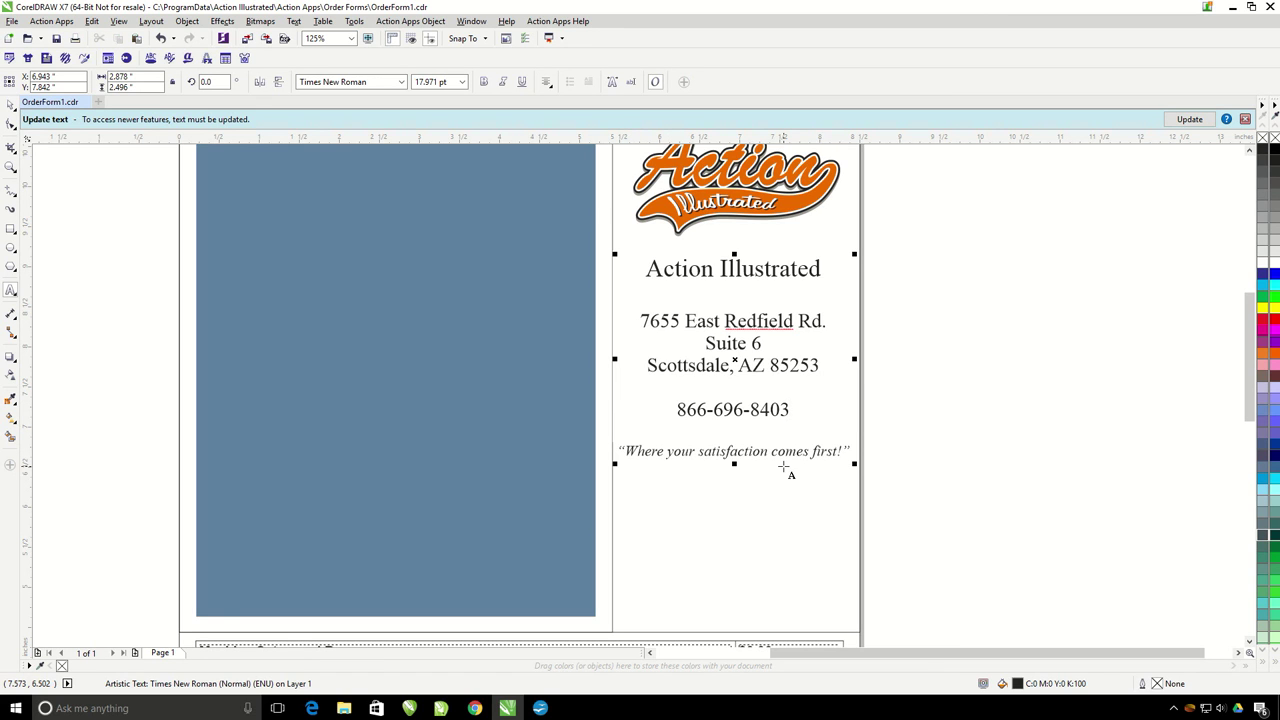
Step: Enter 25 as the Artwork Setup Fee amount in the order table
scroll(790, 470, "down", 3)
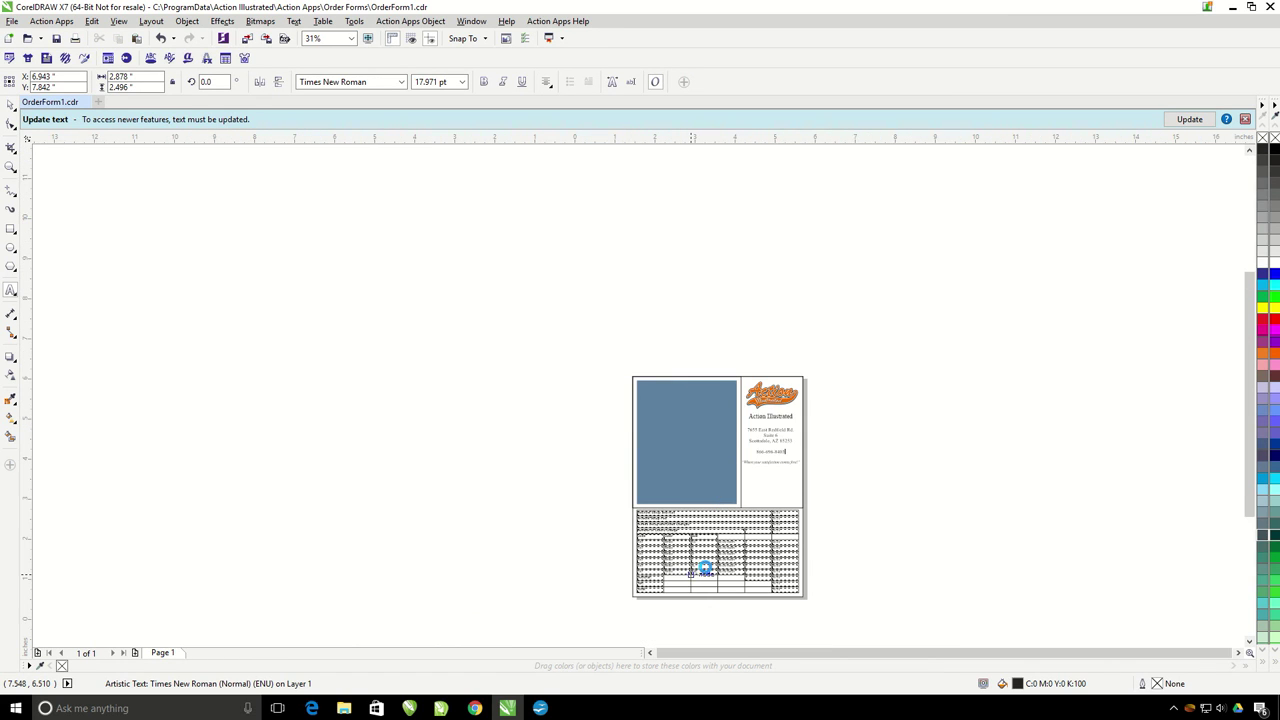
scroll(712, 500, "up", 2)
scroll(720, 527, "up", 2)
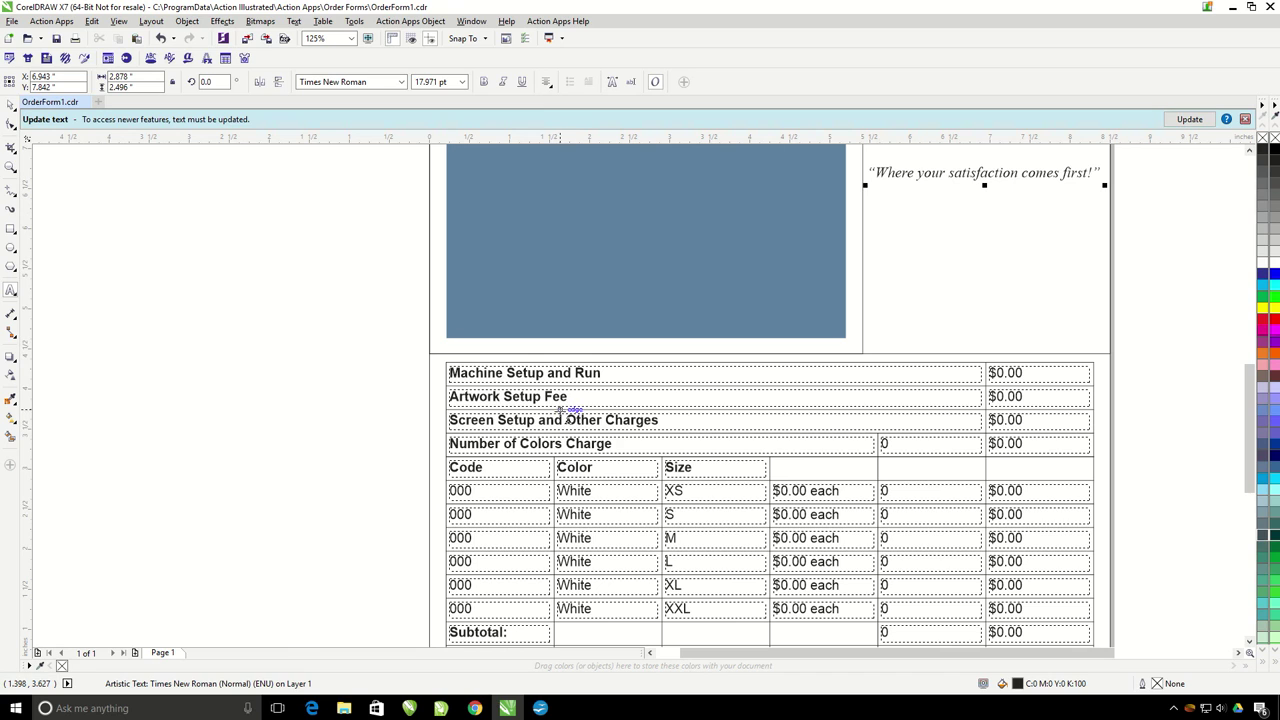
left_click(1002, 396)
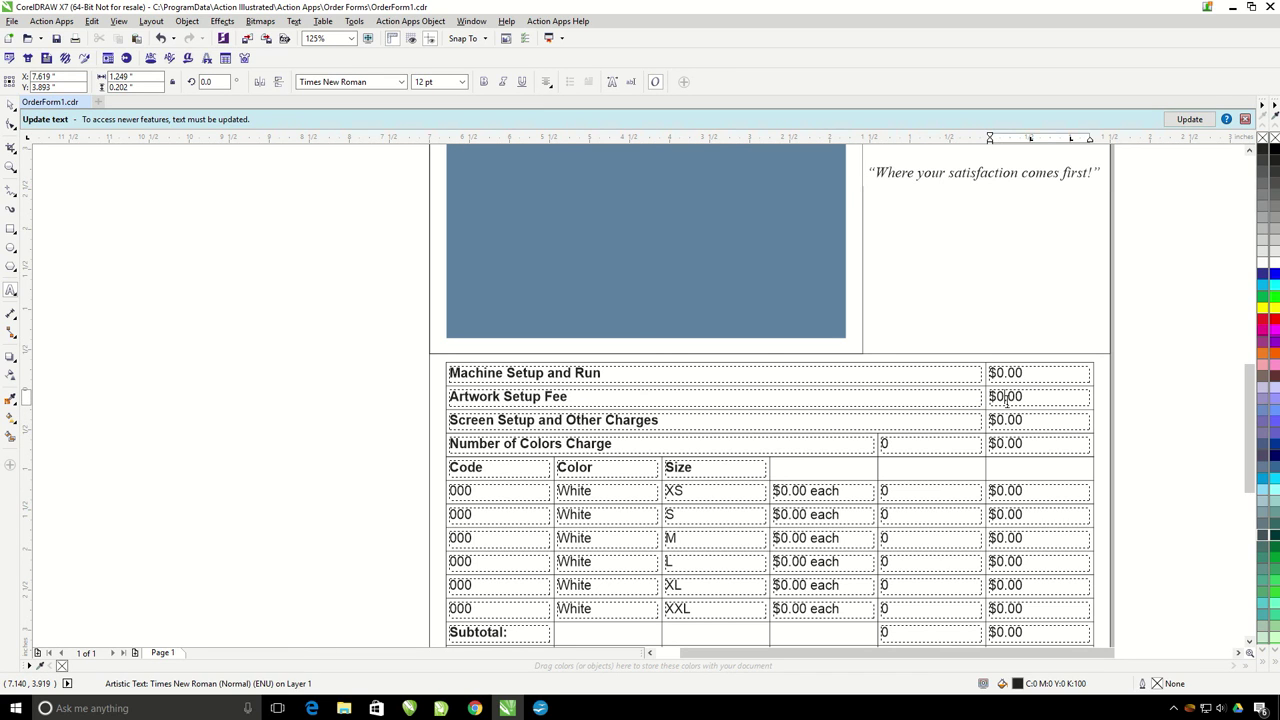
type("25")
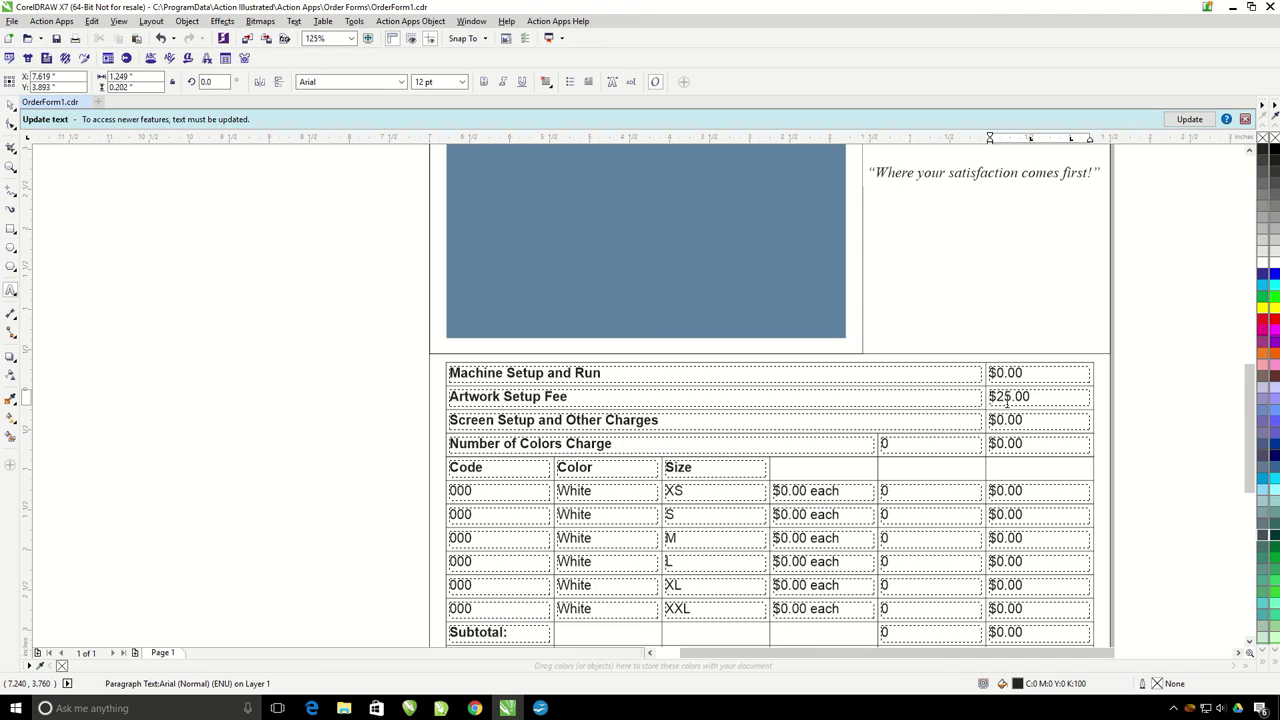
key("Escape")
key("Escape")
scroll(913, 577, "down", 2)
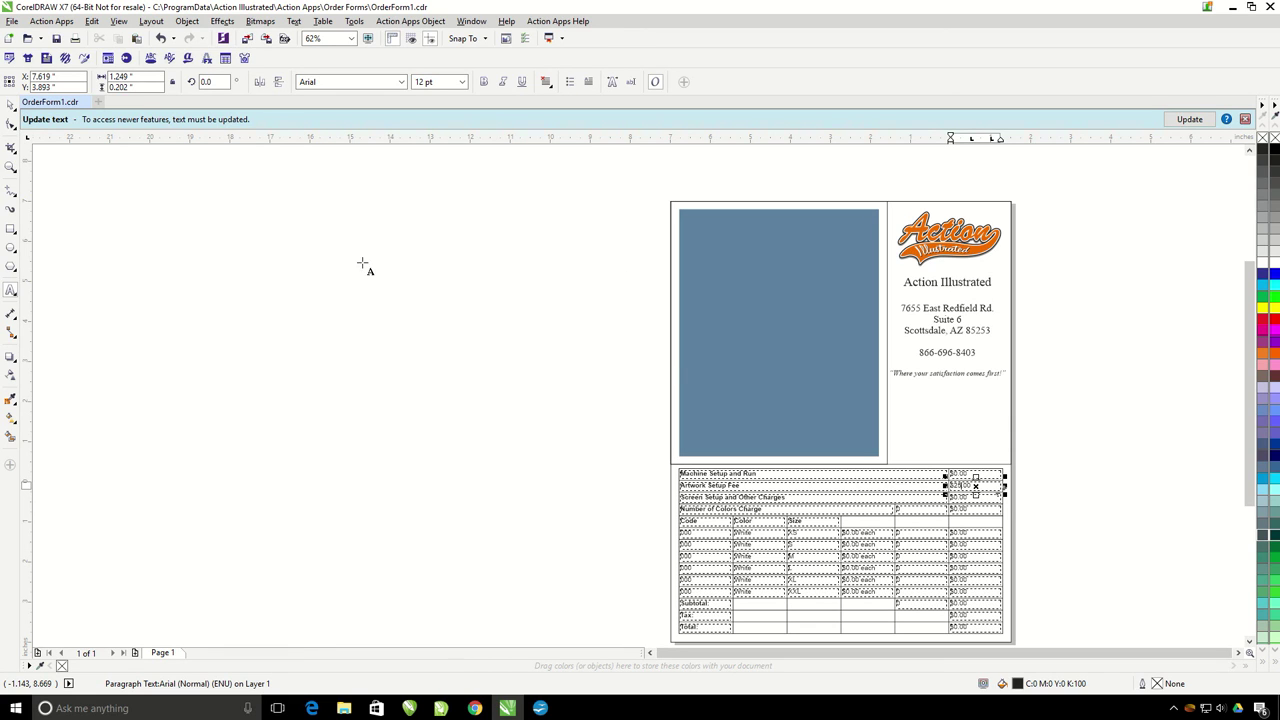
Step: Select the order table and delete it from the page
left_click_drag(565, 448, 1107, 609)
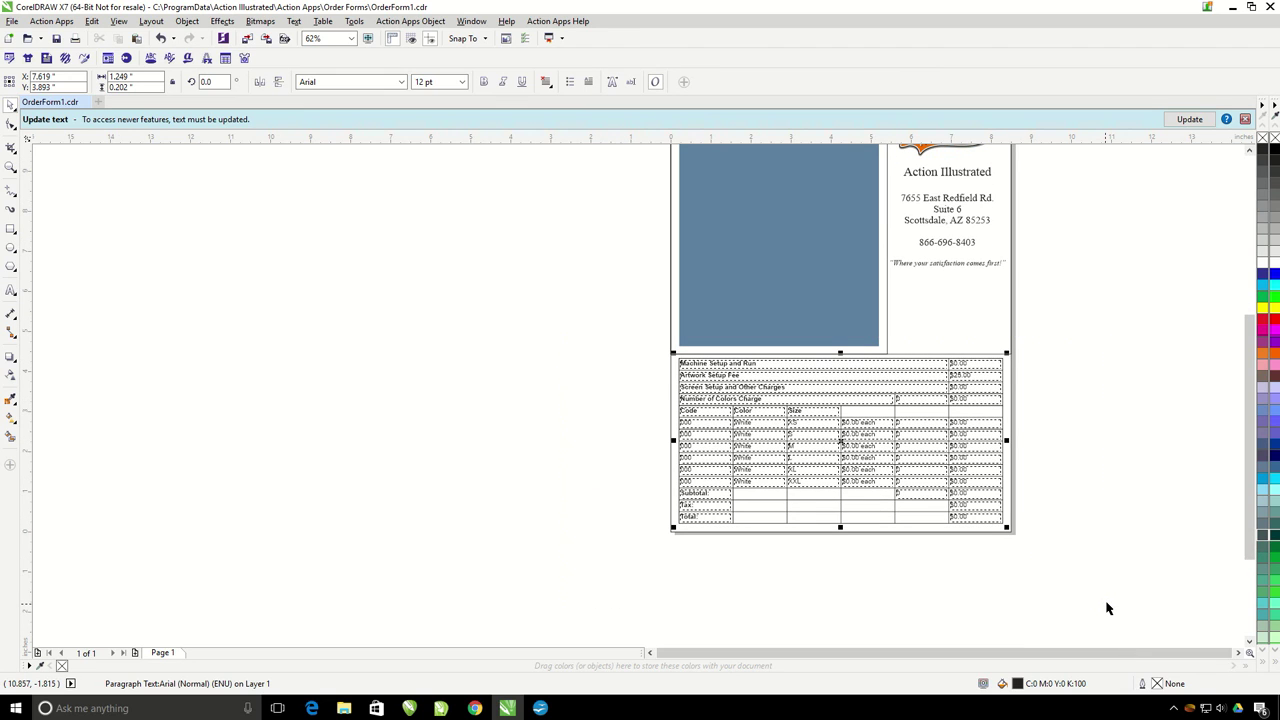
key("Delete")
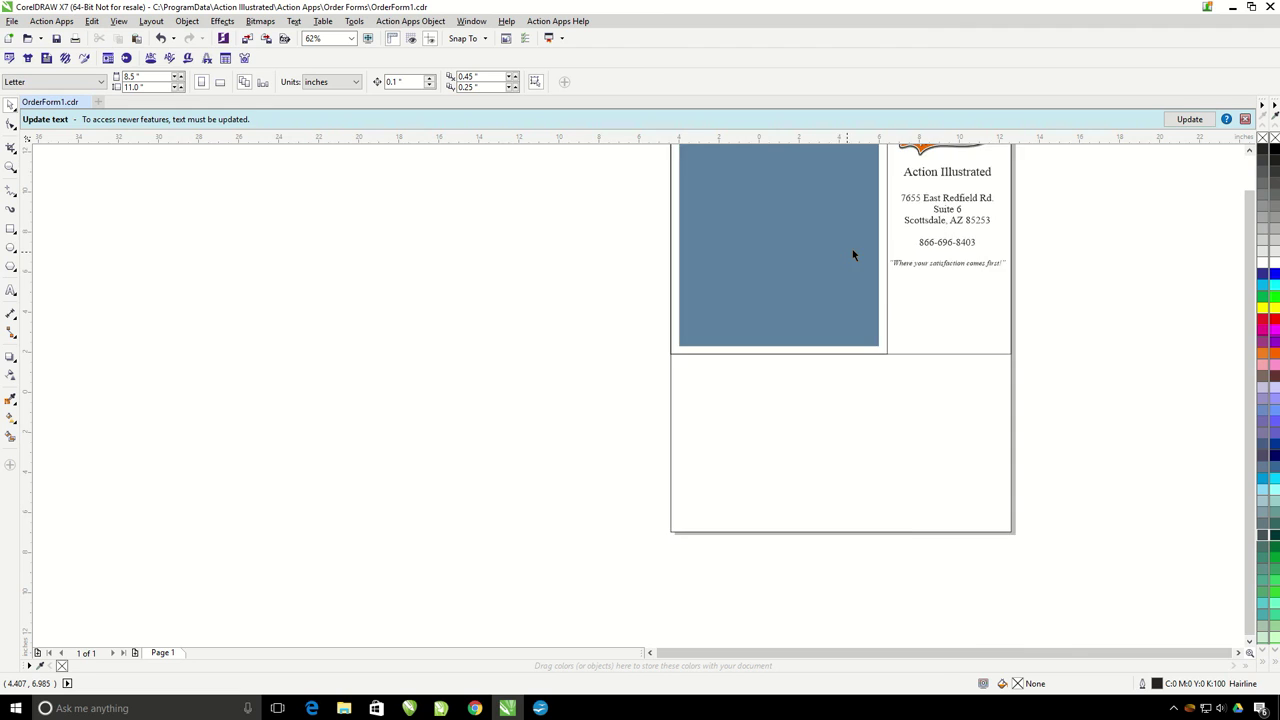
scroll(852, 250, "down", 2)
Step: Enlarge the blue artwork box to span nearly the whole page and select it
left_click(1249, 152)
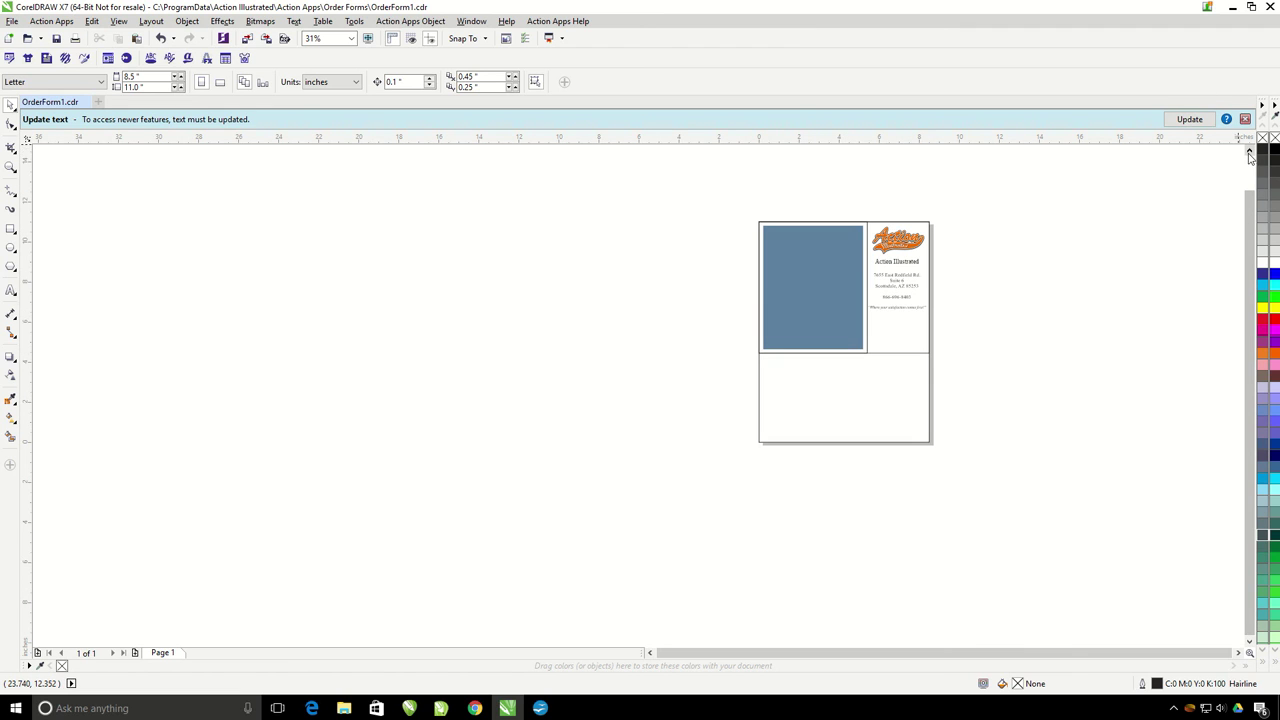
left_click_drag(740, 205, 983, 516)
scroll(863, 368, "up", 2)
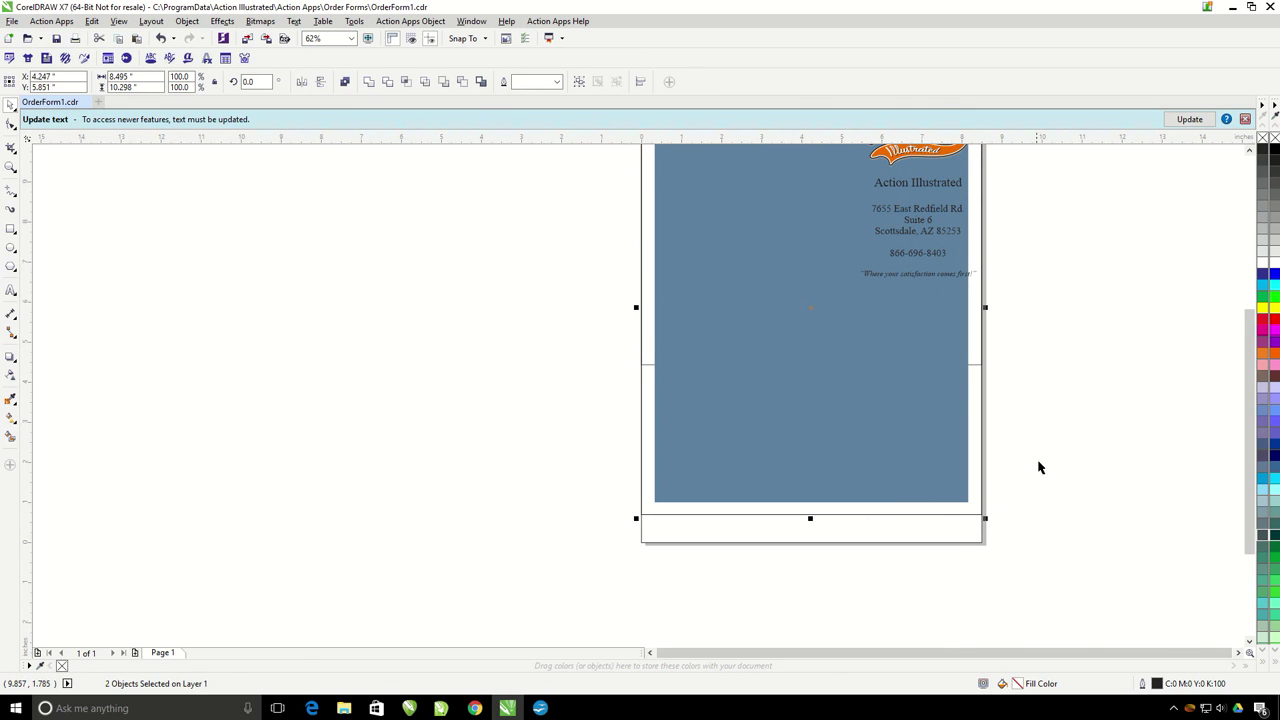
scroll(1003, 331, "down", 2)
left_click(1074, 394)
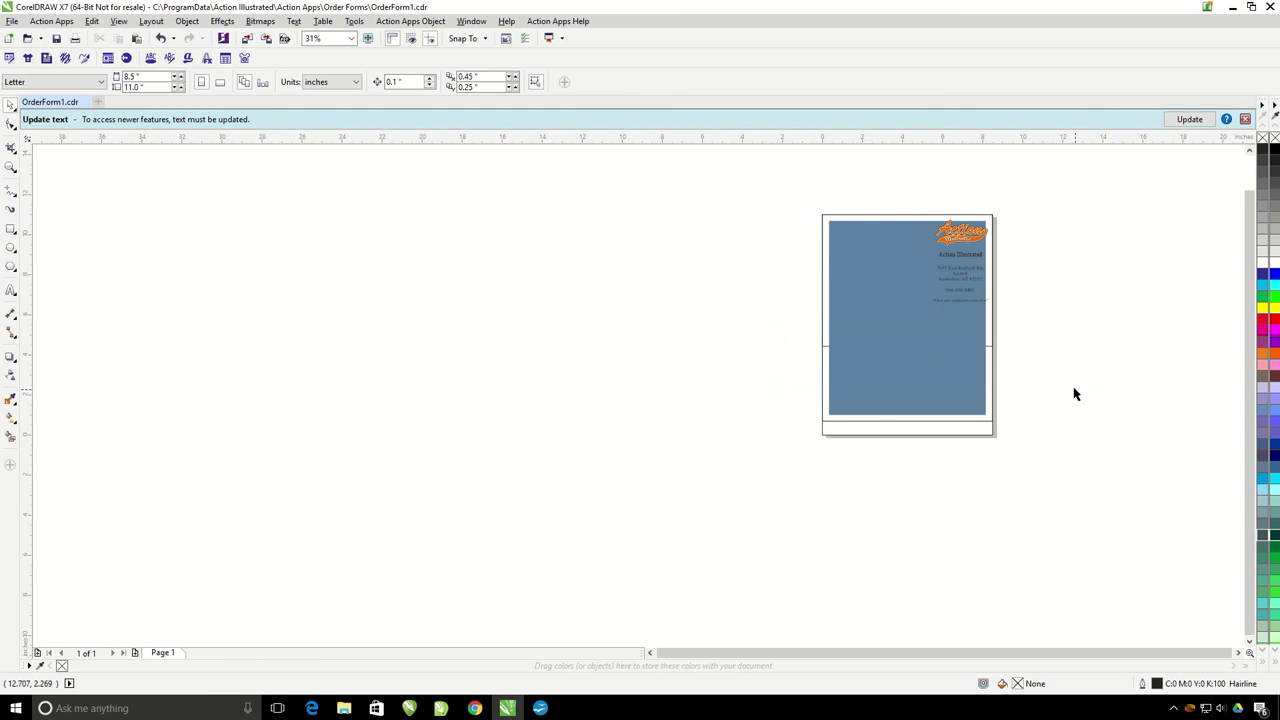
left_click(989, 351)
scroll(989, 348, "up", 2)
key("Escape")
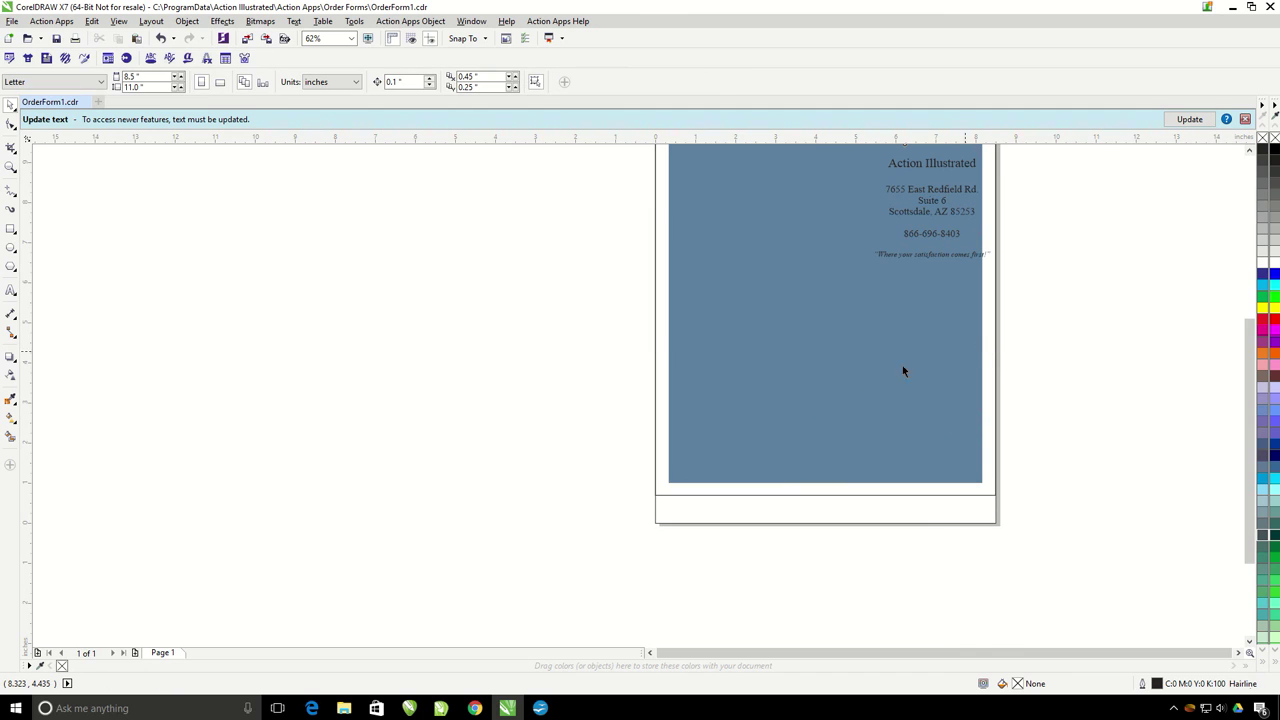
scroll(889, 356, "down", 2)
left_click(774, 272)
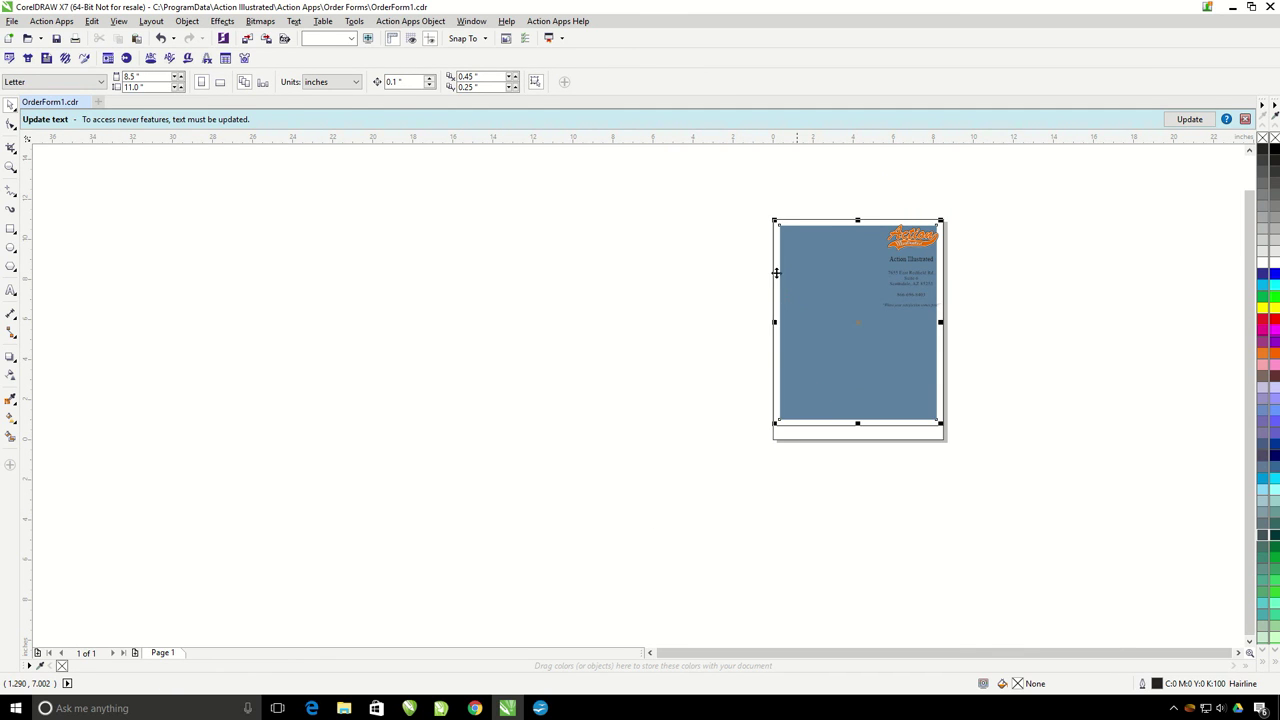
scroll(775, 246, "up", 2)
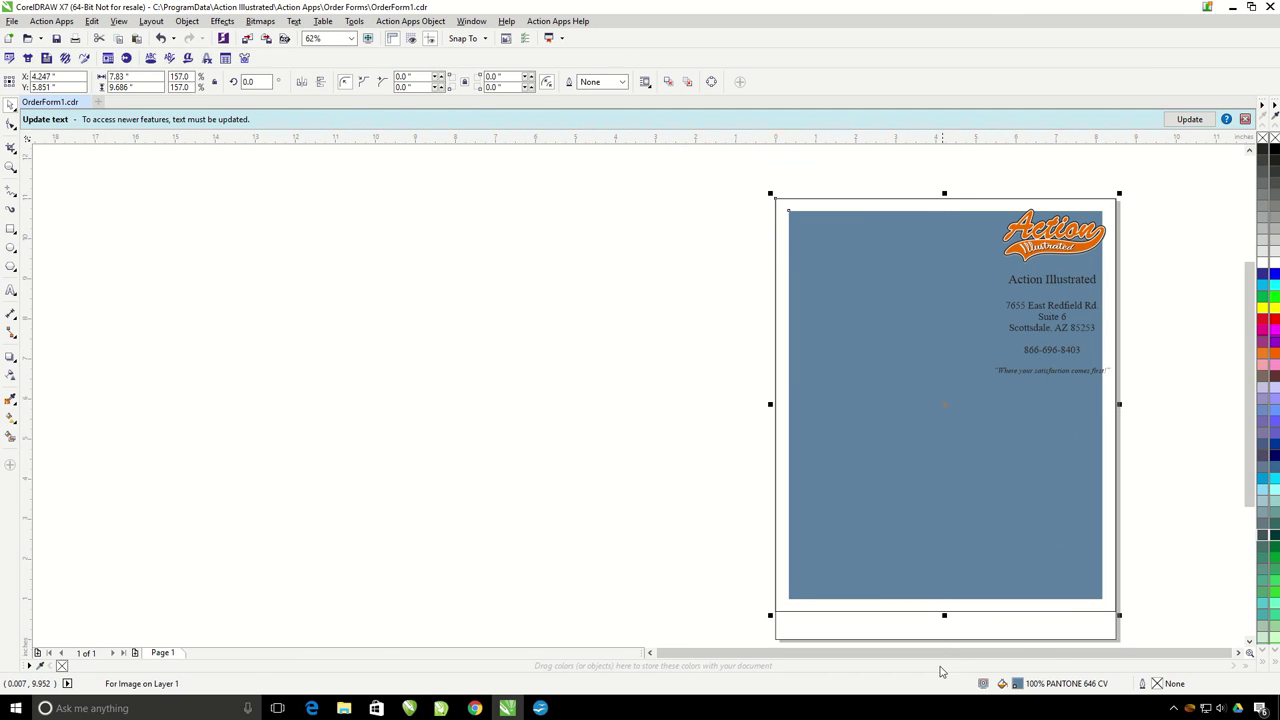
Step: Shorten the blue box from its bottom edge and move the logo into the bottom strip
left_click_drag(944, 615, 946, 571)
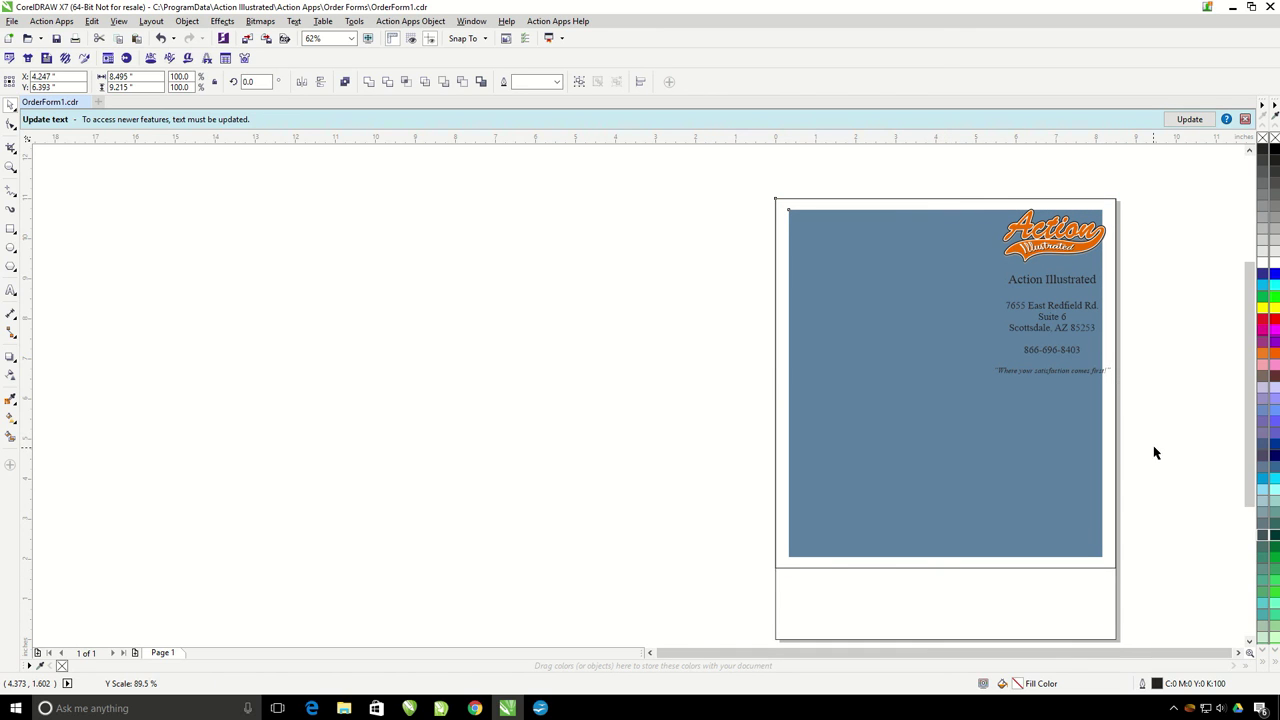
left_click_drag(1154, 182, 991, 286)
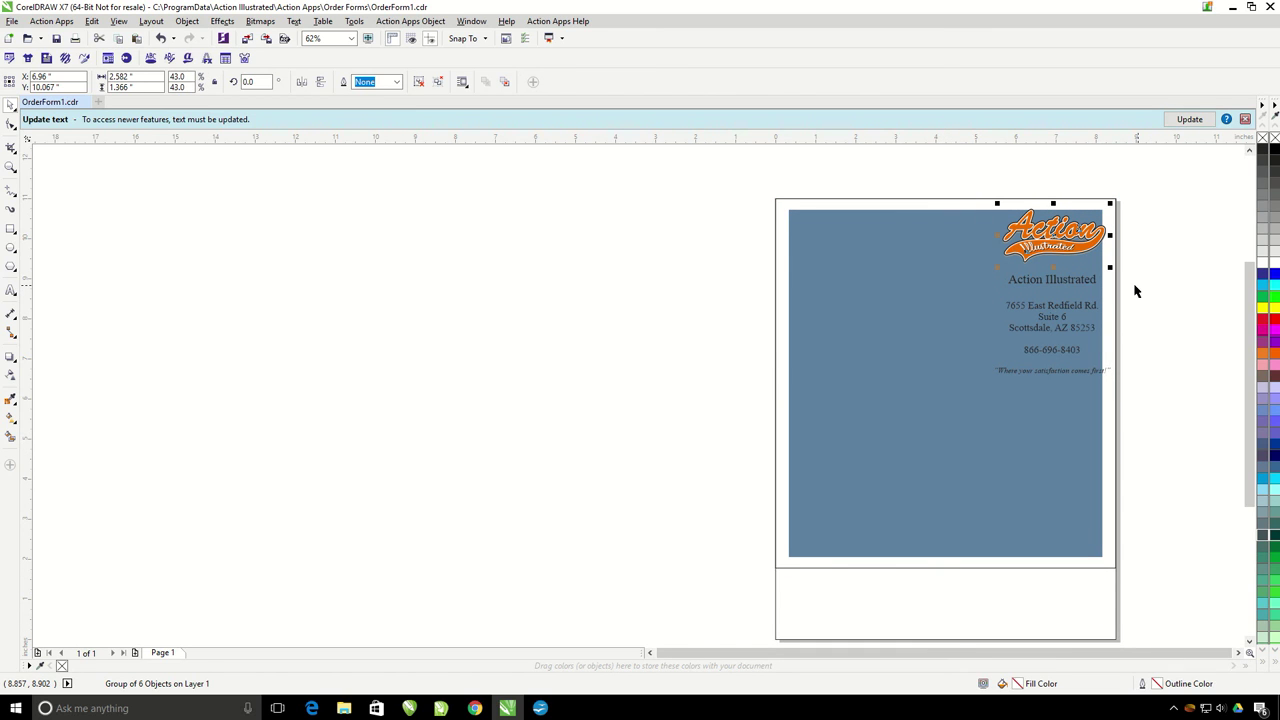
left_click_drag(1040, 242, 826, 614)
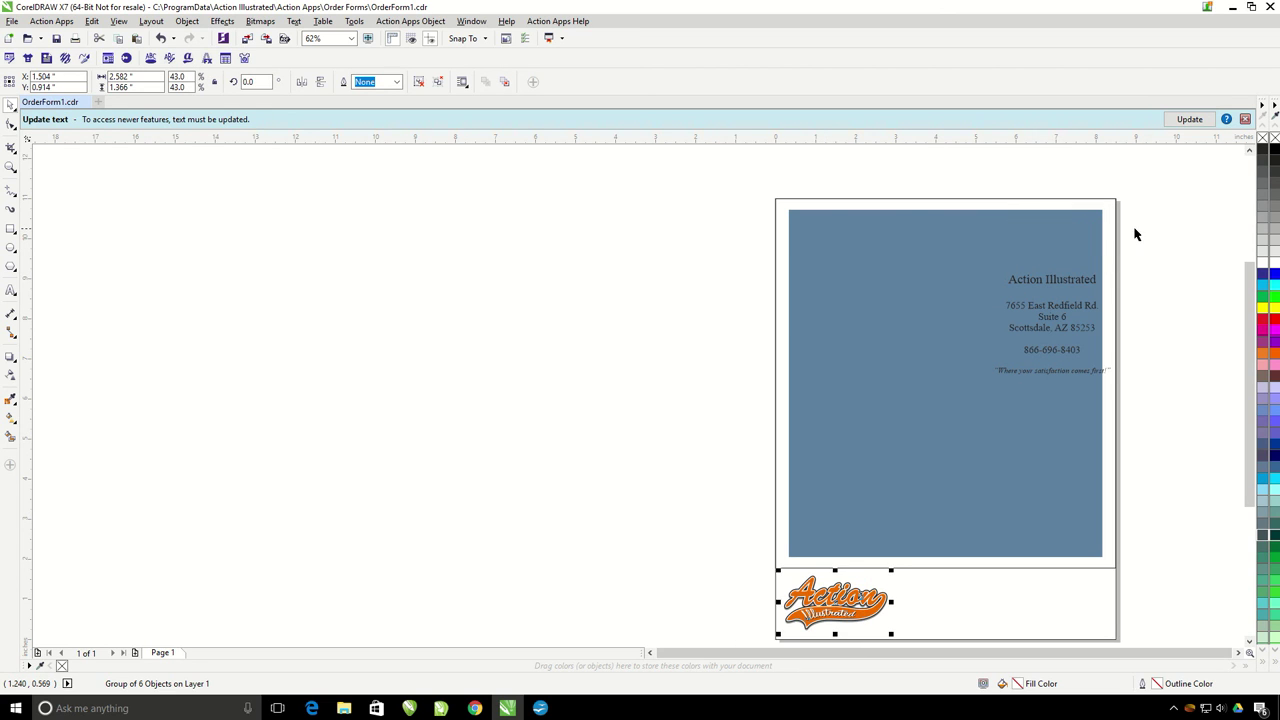
Step: Move the company address text beside the logo and scale it down to fit
left_click_drag(1054, 331, 1050, 347)
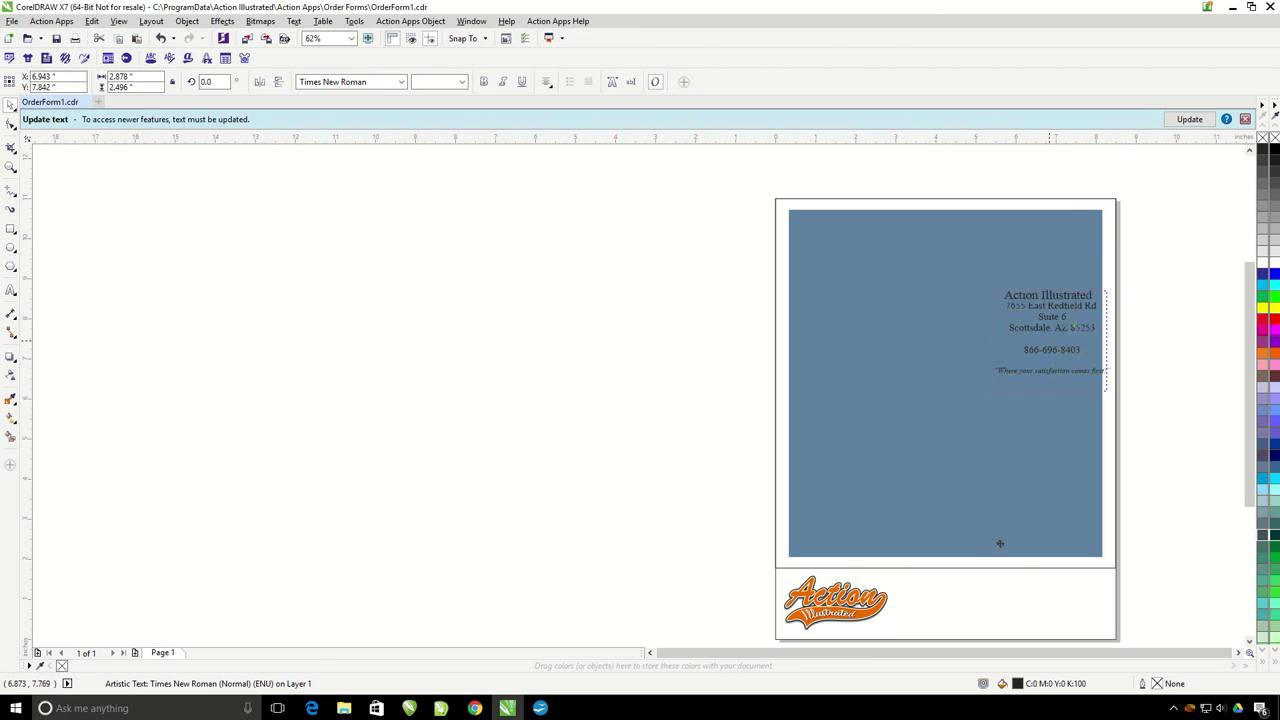
left_click_drag(999, 543, 956, 609)
scroll(956, 609, "down", 2)
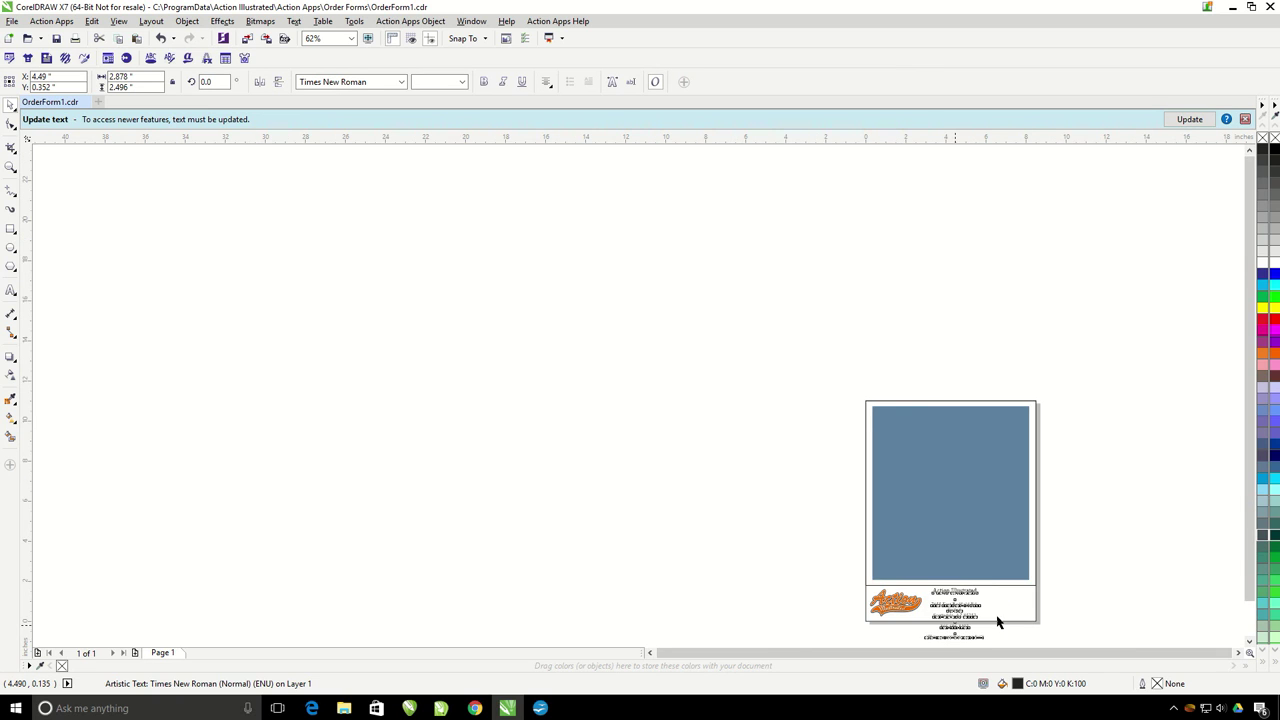
scroll(992, 642, "up", 2)
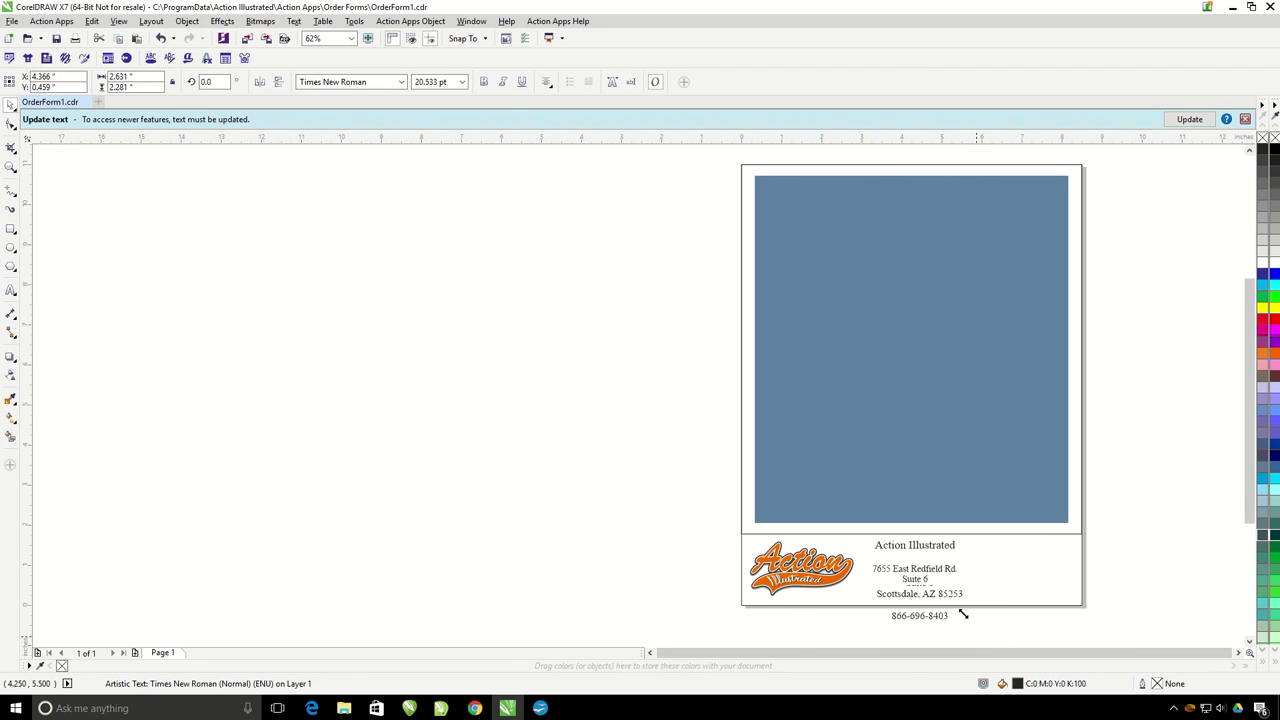
left_click_drag(963, 614, 931, 598)
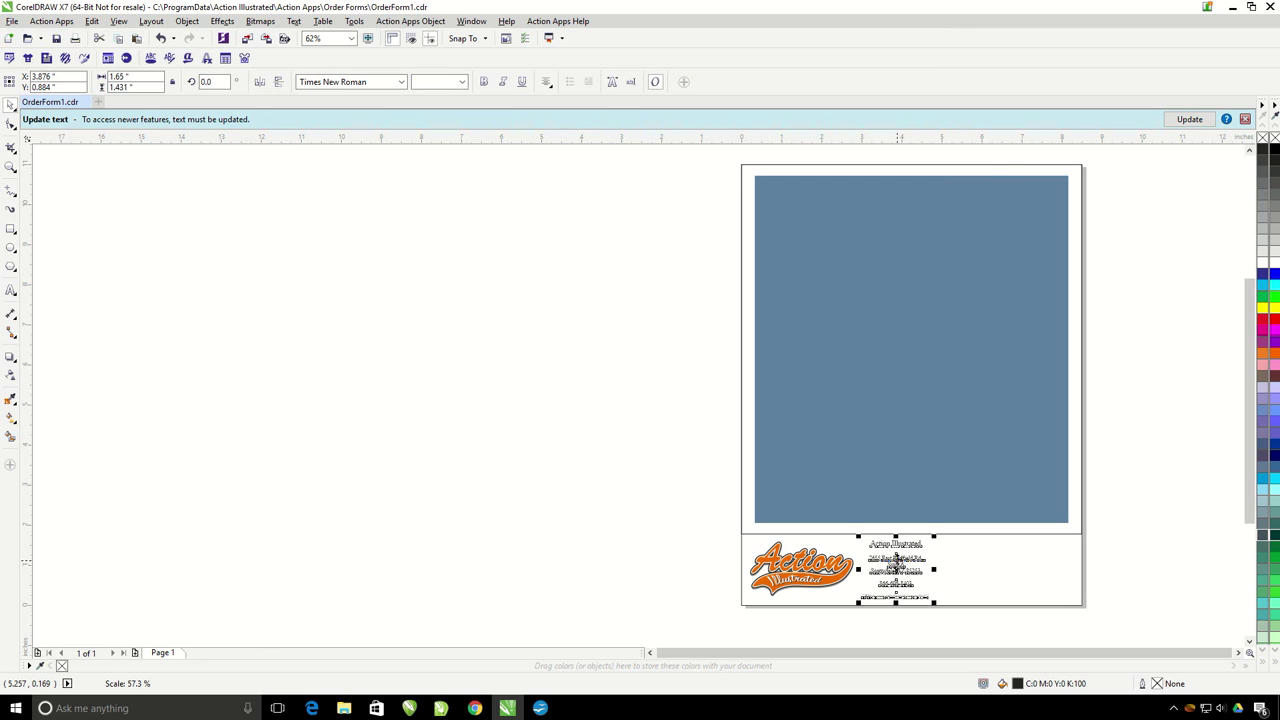
left_click_drag(896, 558, 889, 557)
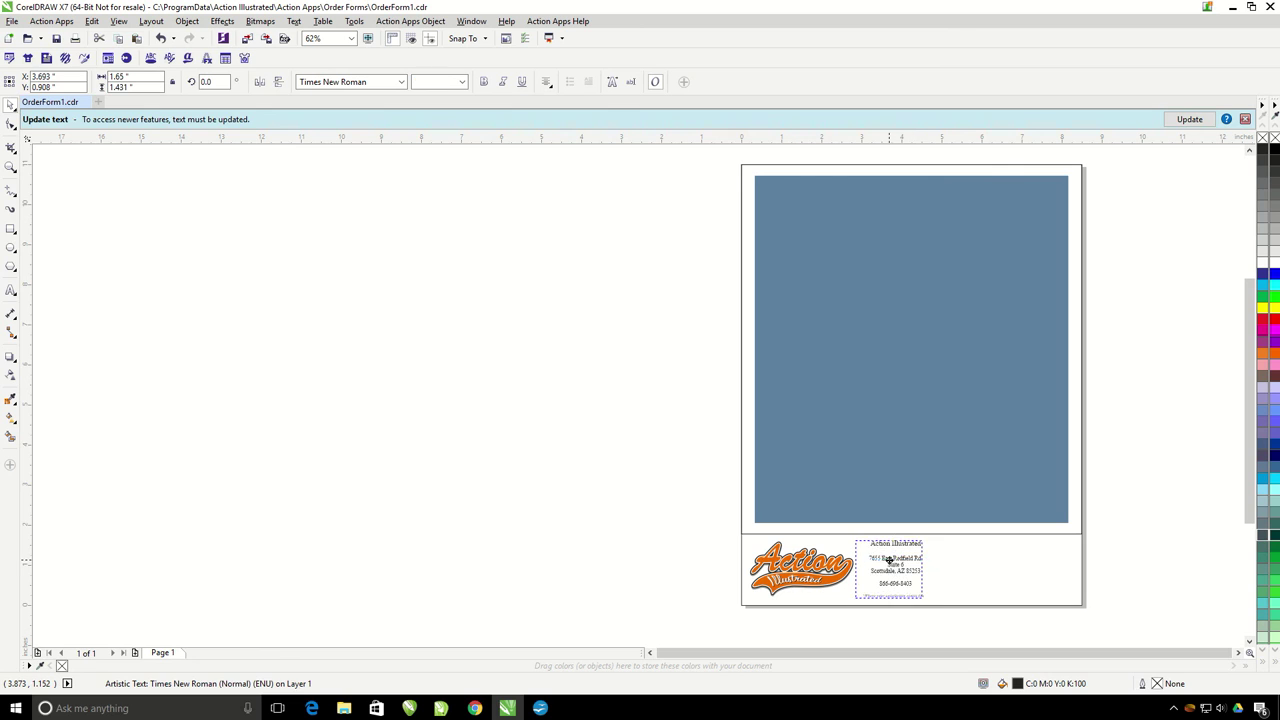
left_click(444, 494)
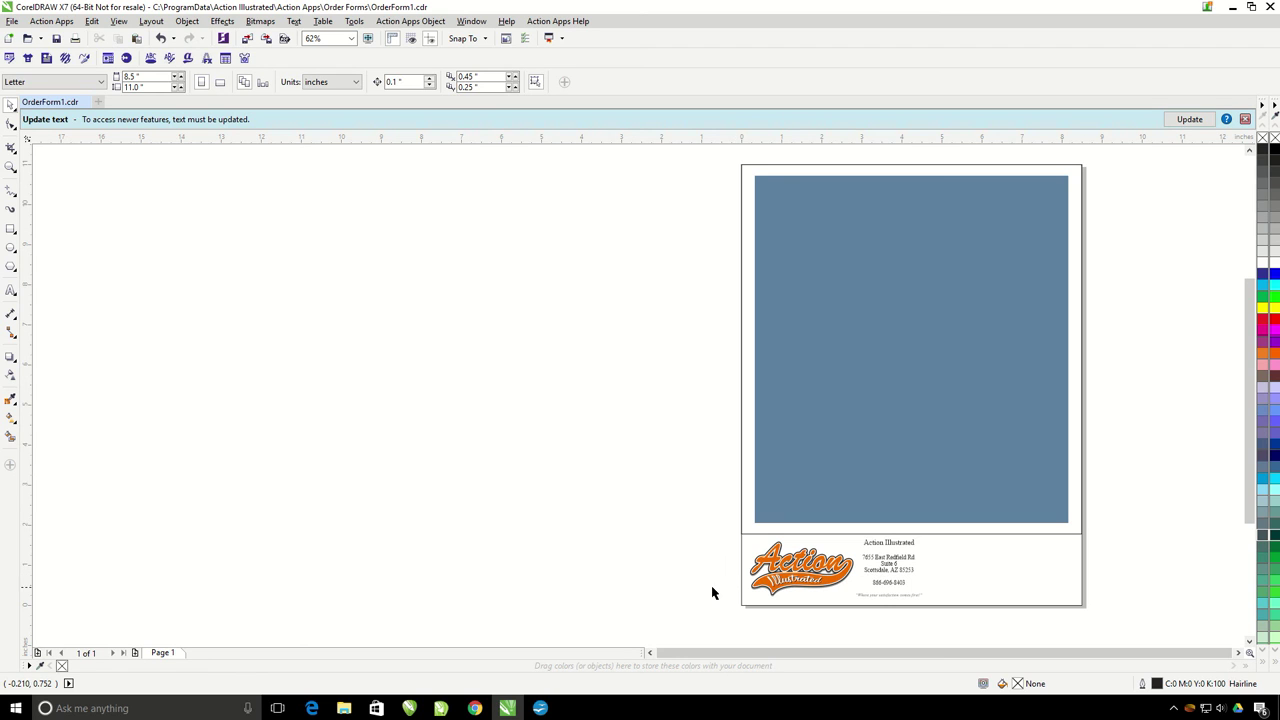
scroll(1070, 585, "up", 2)
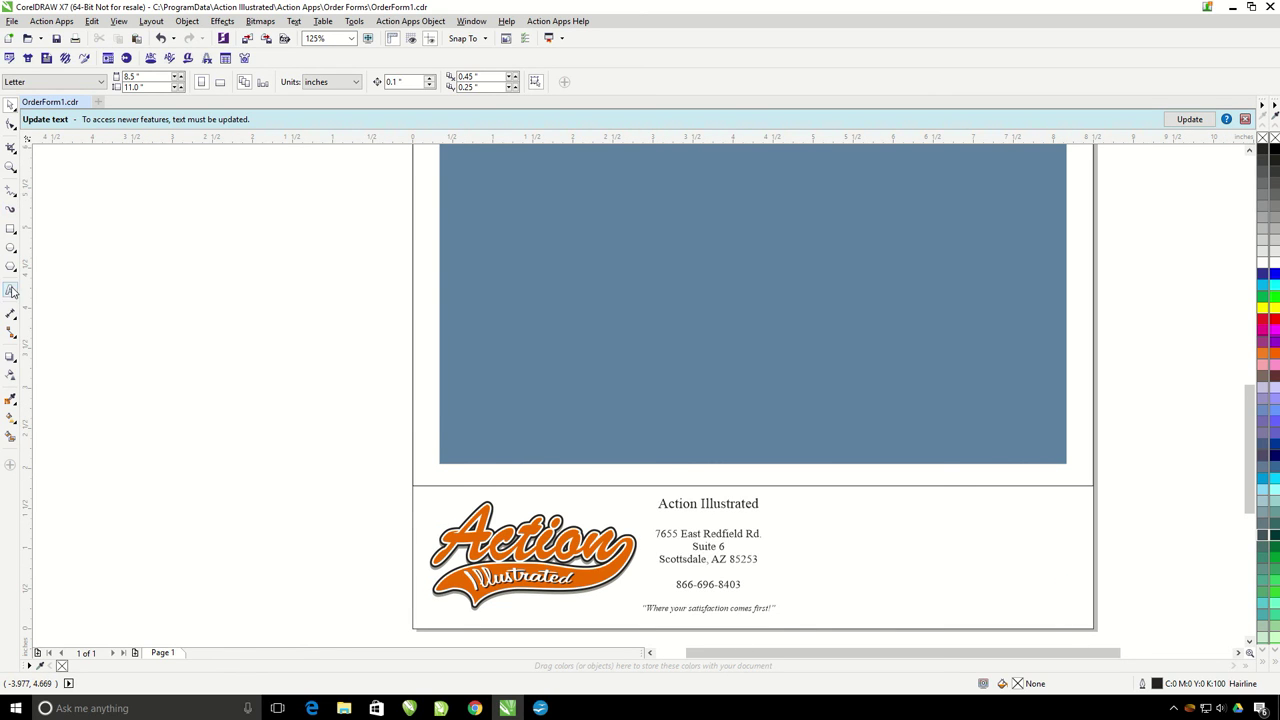
Step: Add two-line 'Signature:' and 'Date:' labels right of the address, sized 18 pt
left_click(10, 290)
left_click(827, 530)
type("Si")
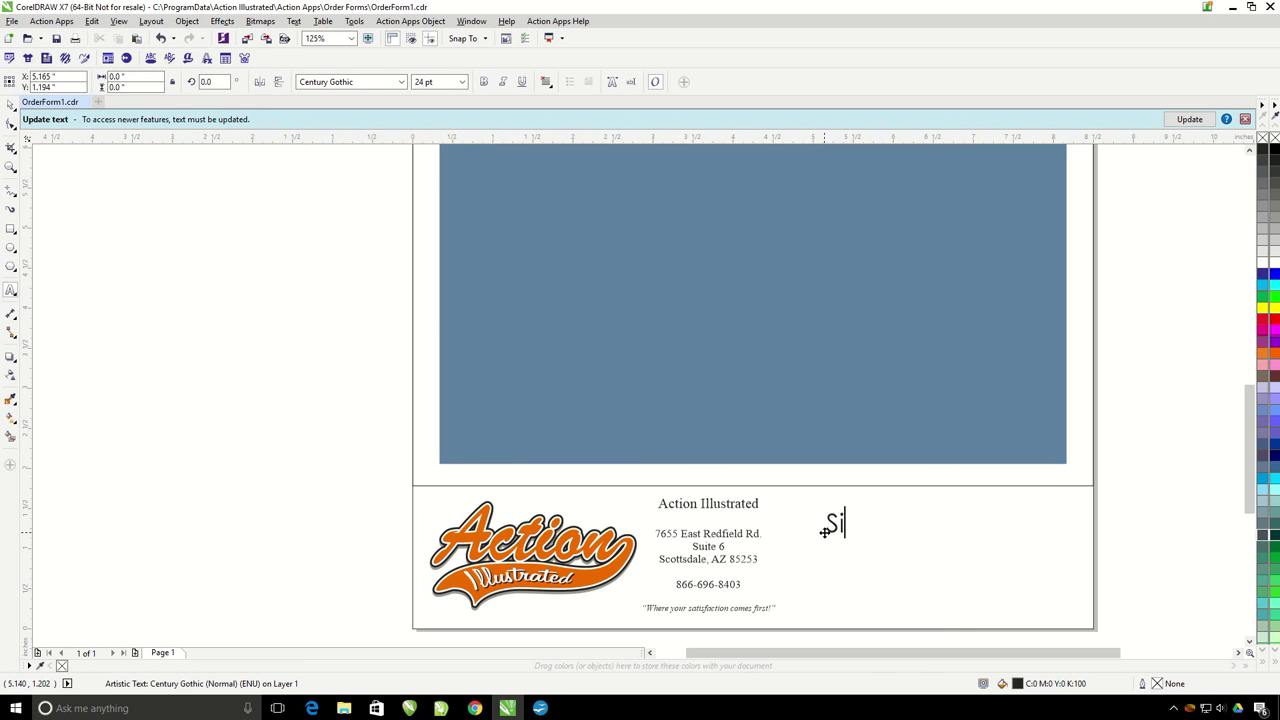
type("gnature")
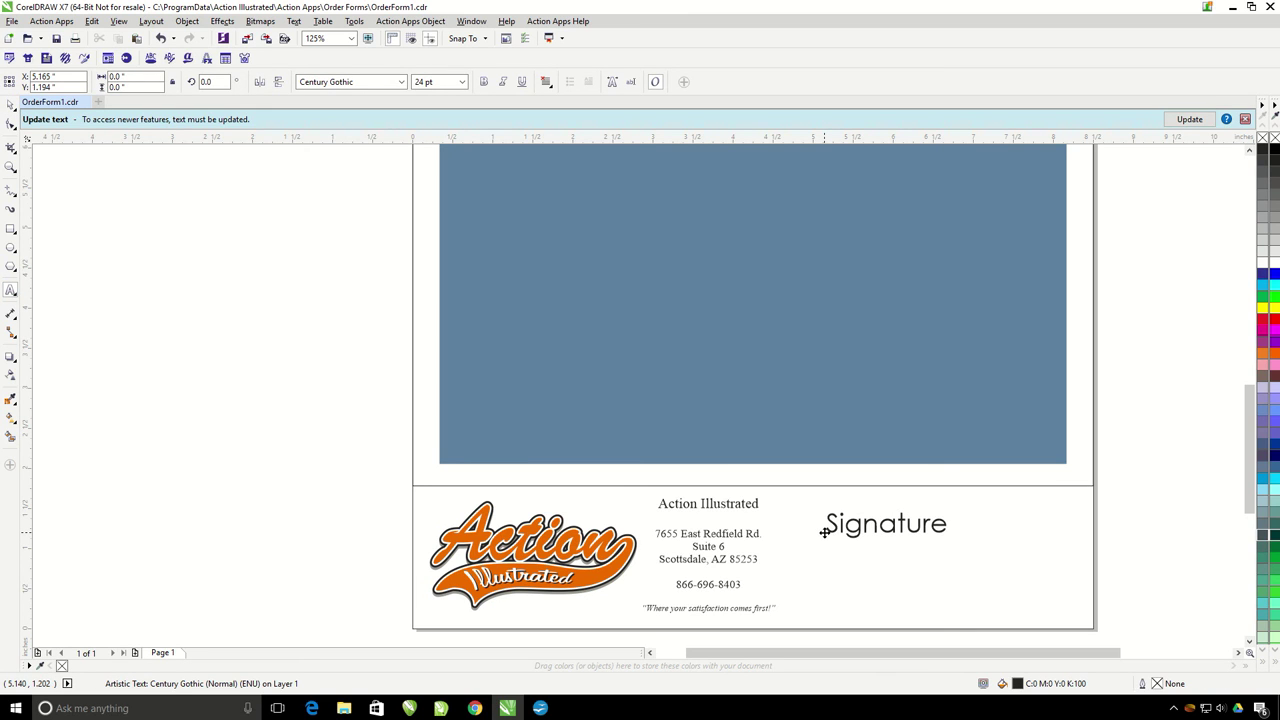
type("Deat")
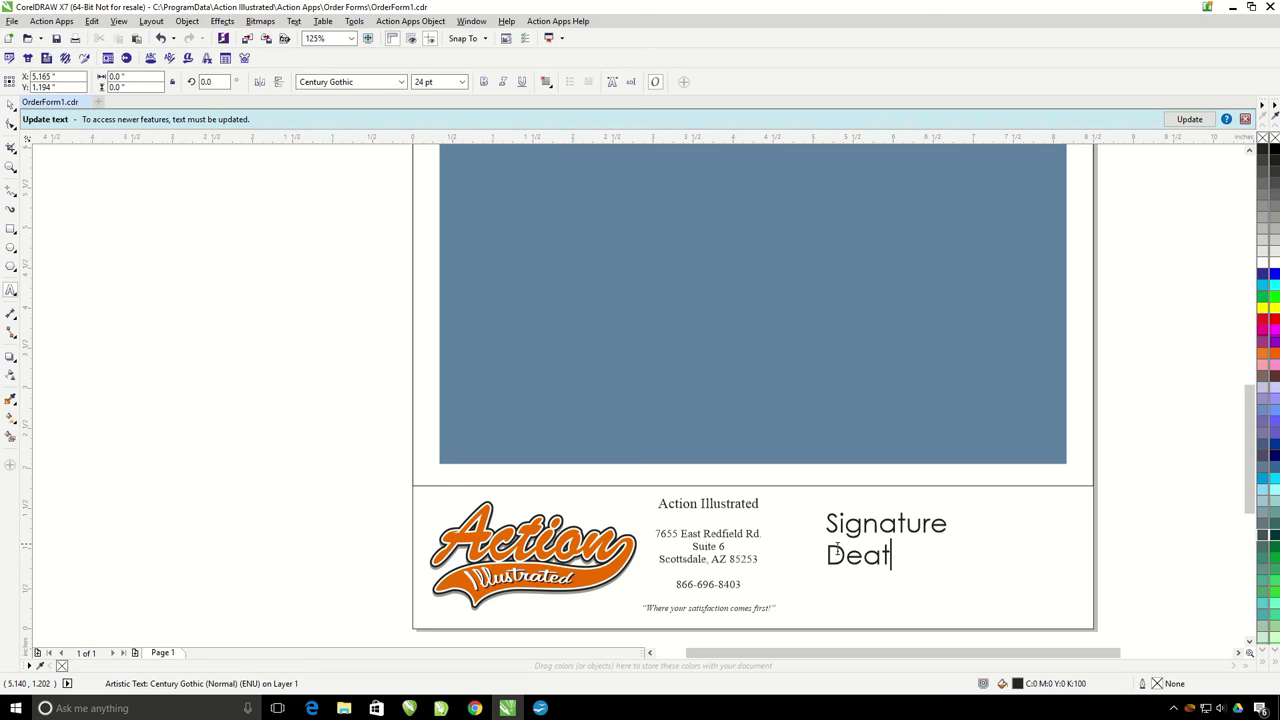
key("BackSpace")
key("BackSpace")
key("BackSpace")
type("ate")
left_click(944, 521)
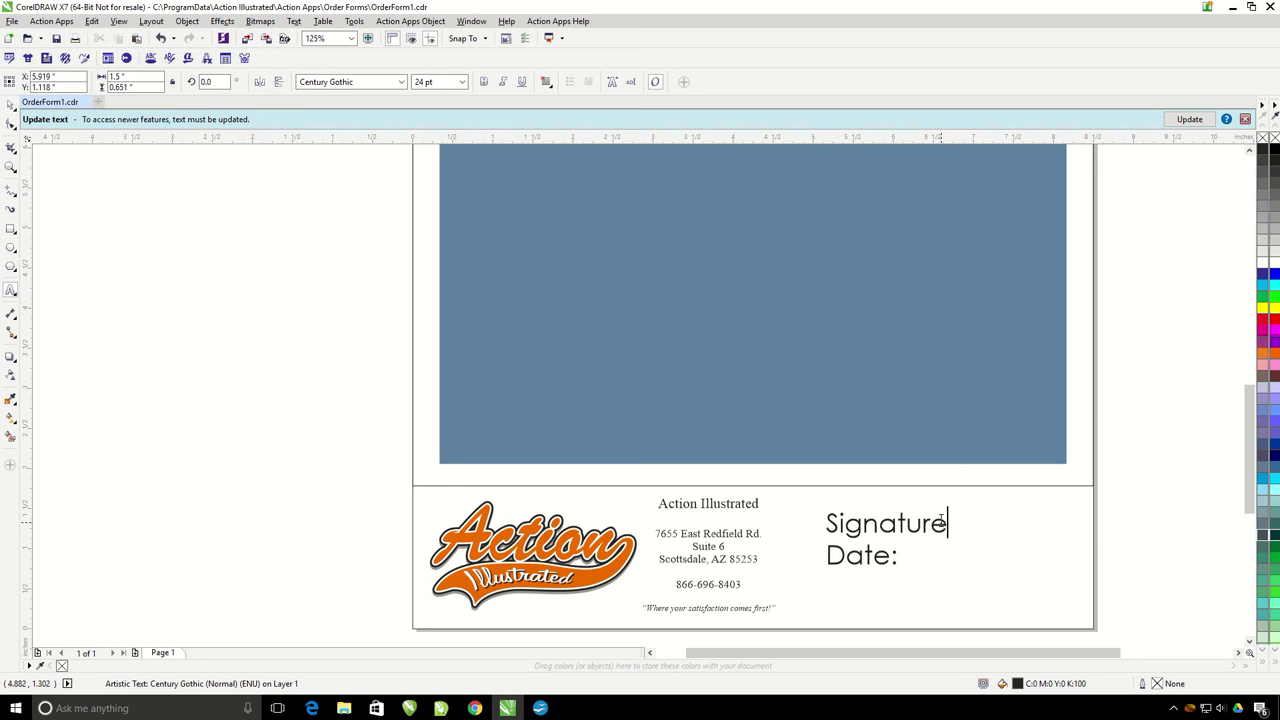
type(":")
left_click(10, 105)
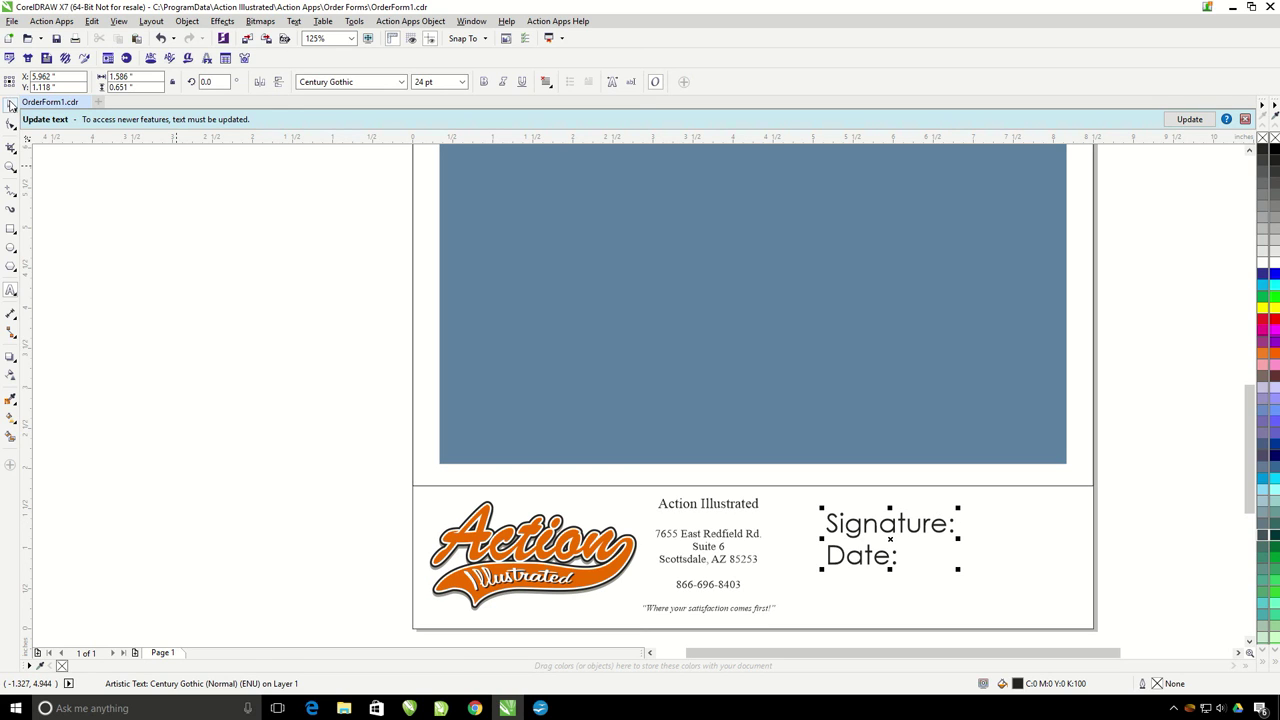
left_click(463, 84)
left_click(420, 187)
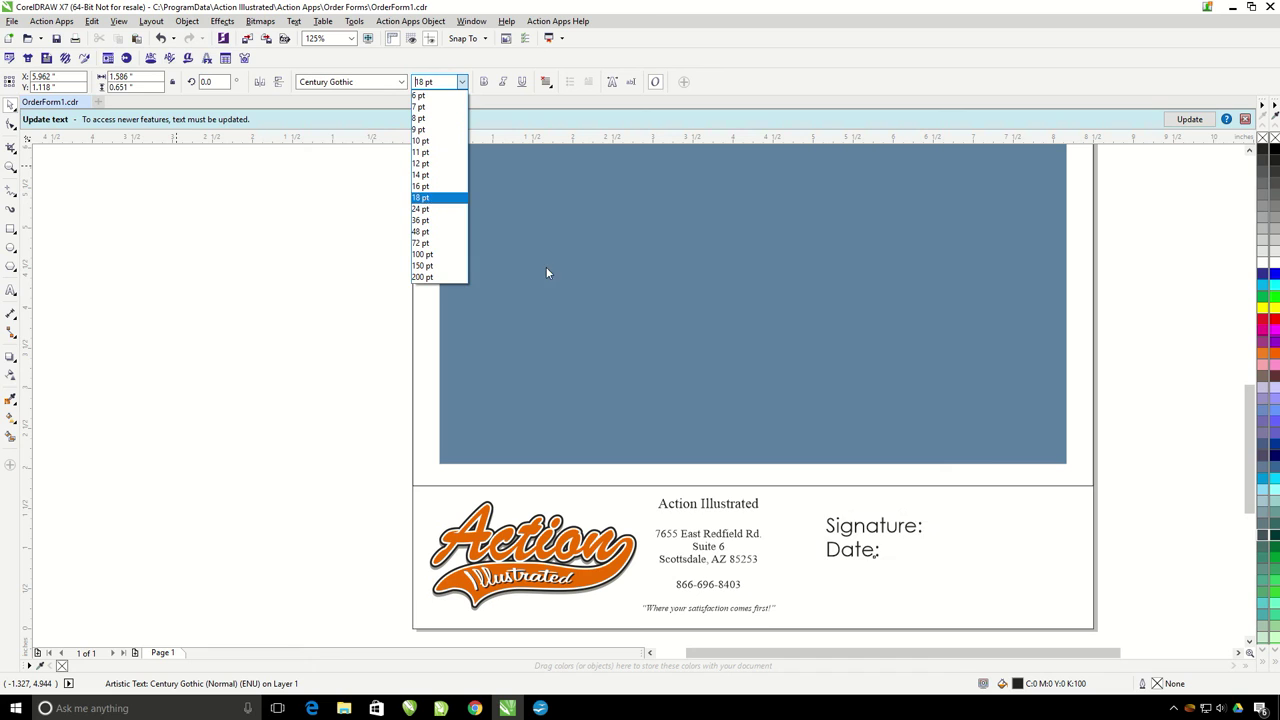
Step: Shift the labels left and draw Bezier fill-in lines after Signature: and Date:
mouse_move(873, 525)
left_mouse_down()
mouse_move(797, 535)
mouse_move(834, 535)
left_mouse_up()
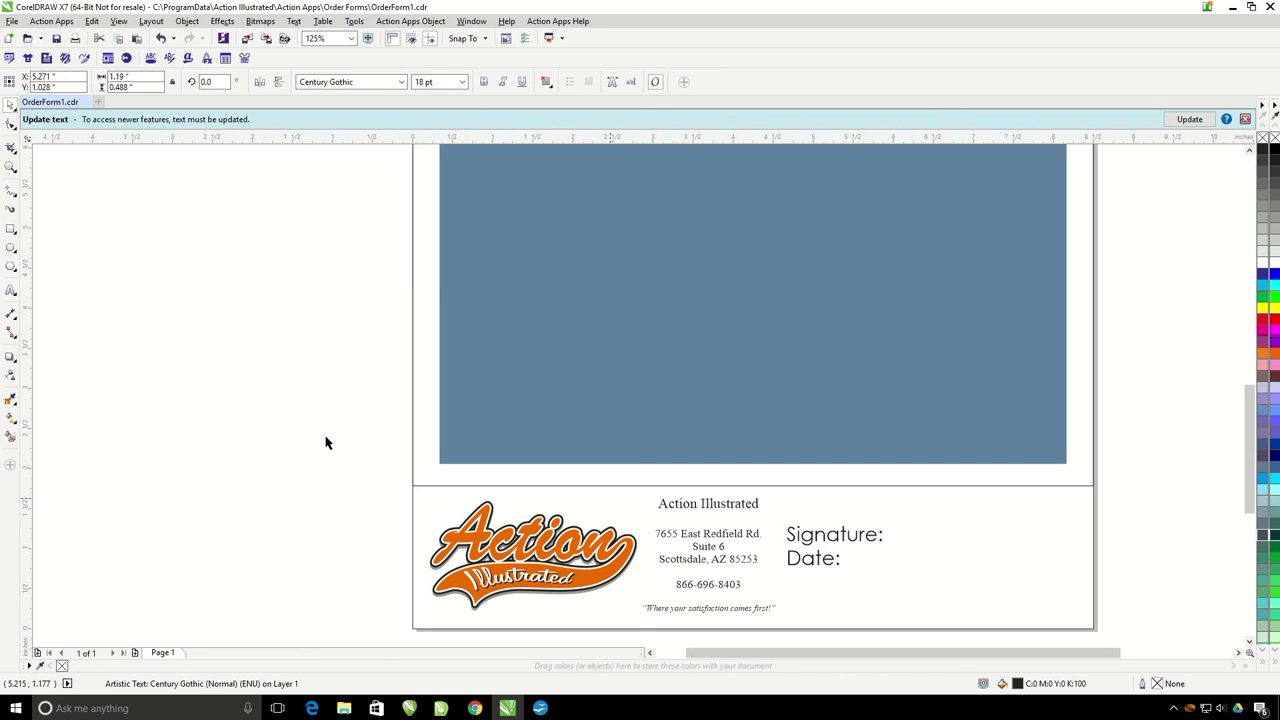
left_click(15, 198)
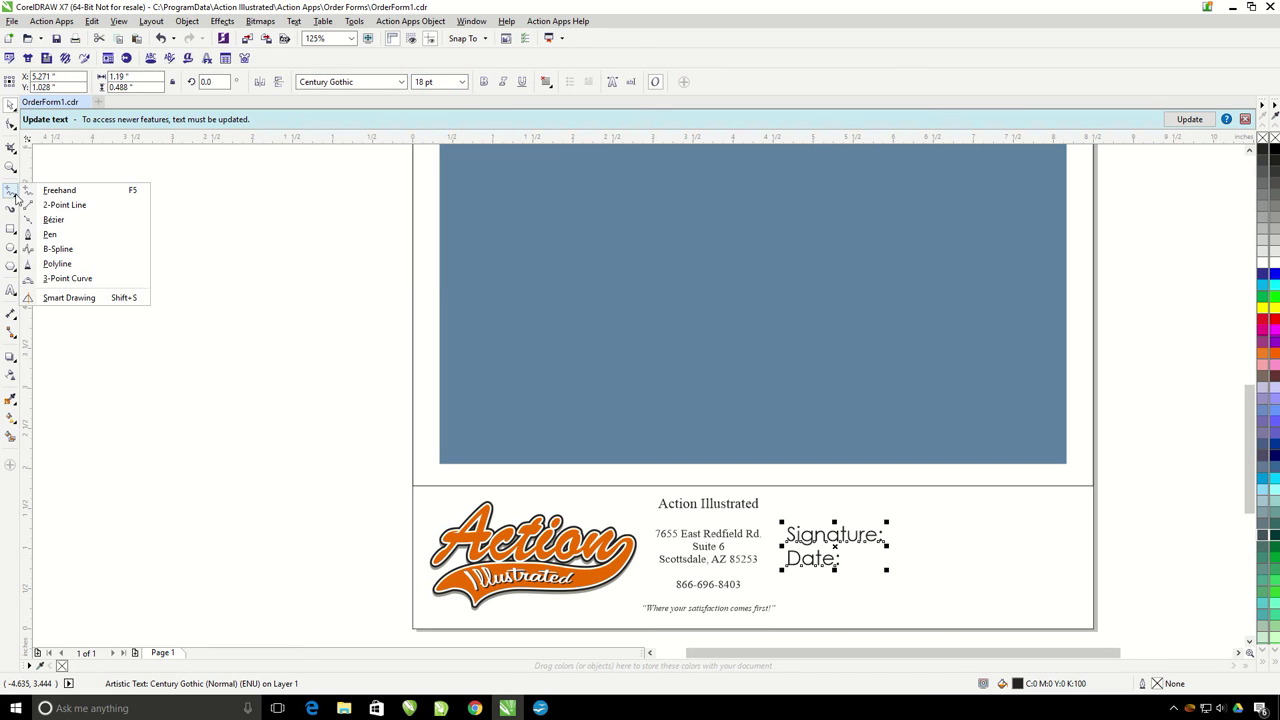
left_click(53, 219)
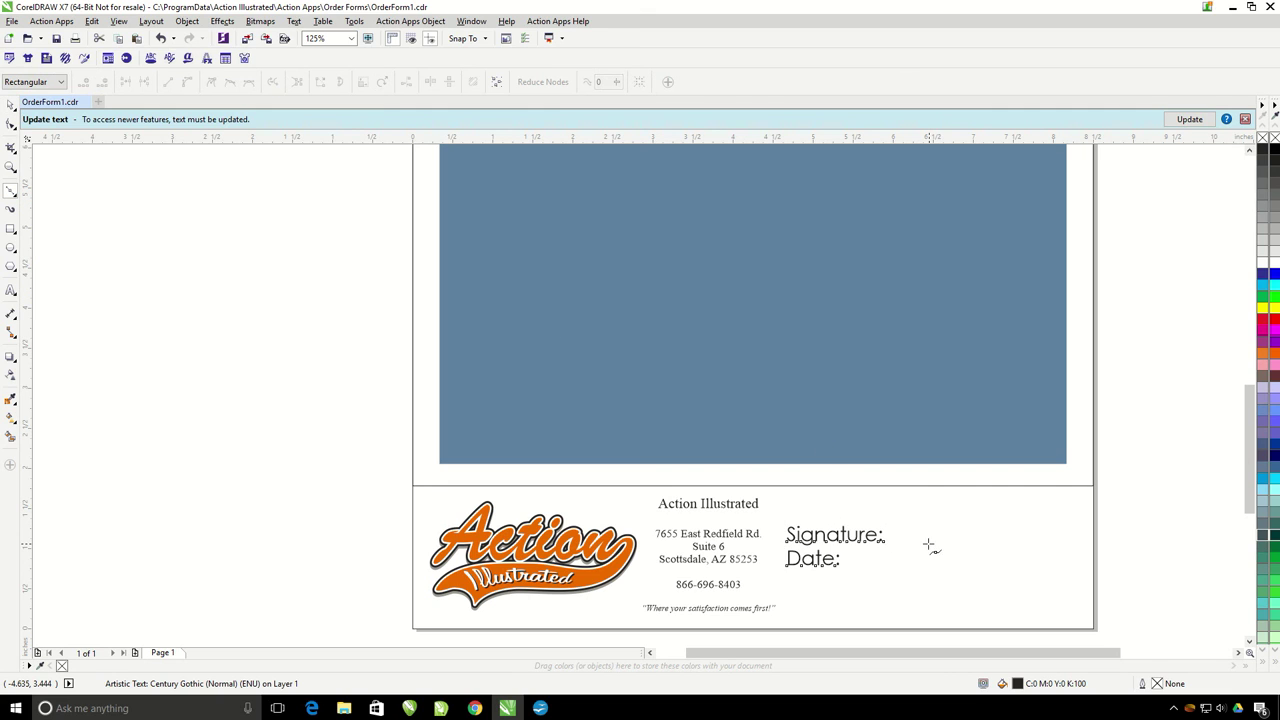
left_click(895, 543)
left_click(1077, 543)
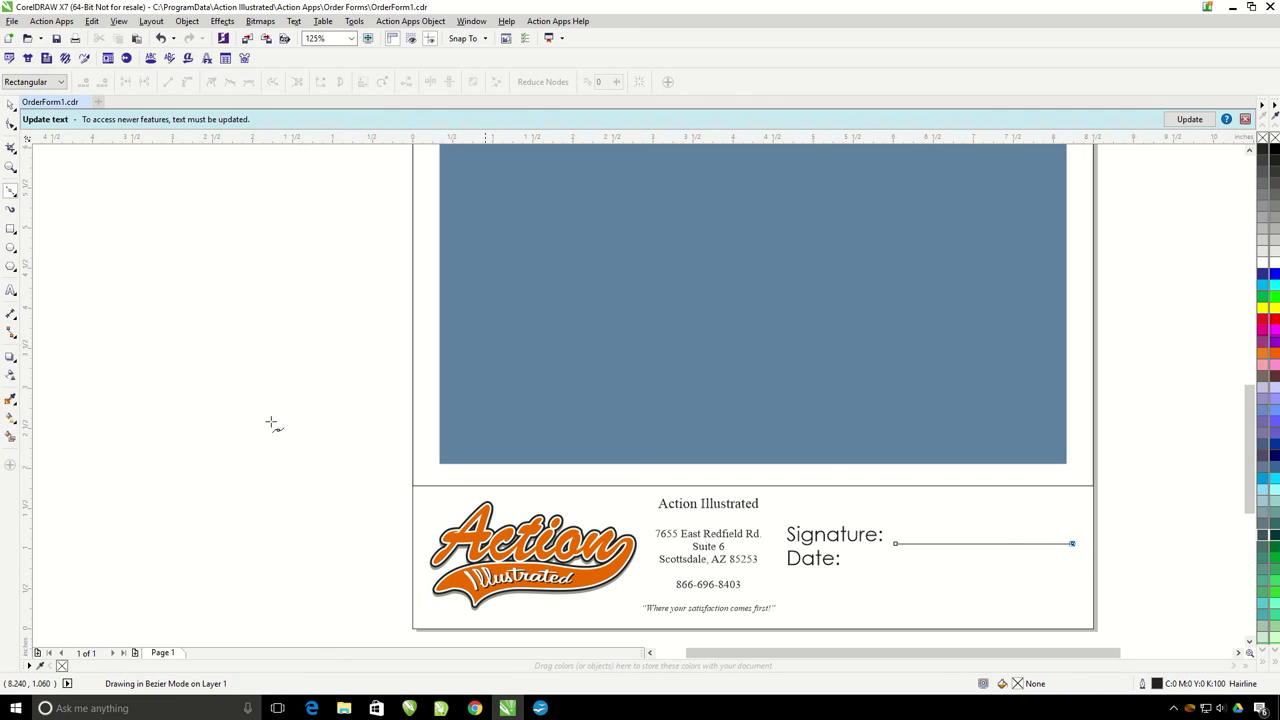
left_click(10, 105)
left_click(15, 196)
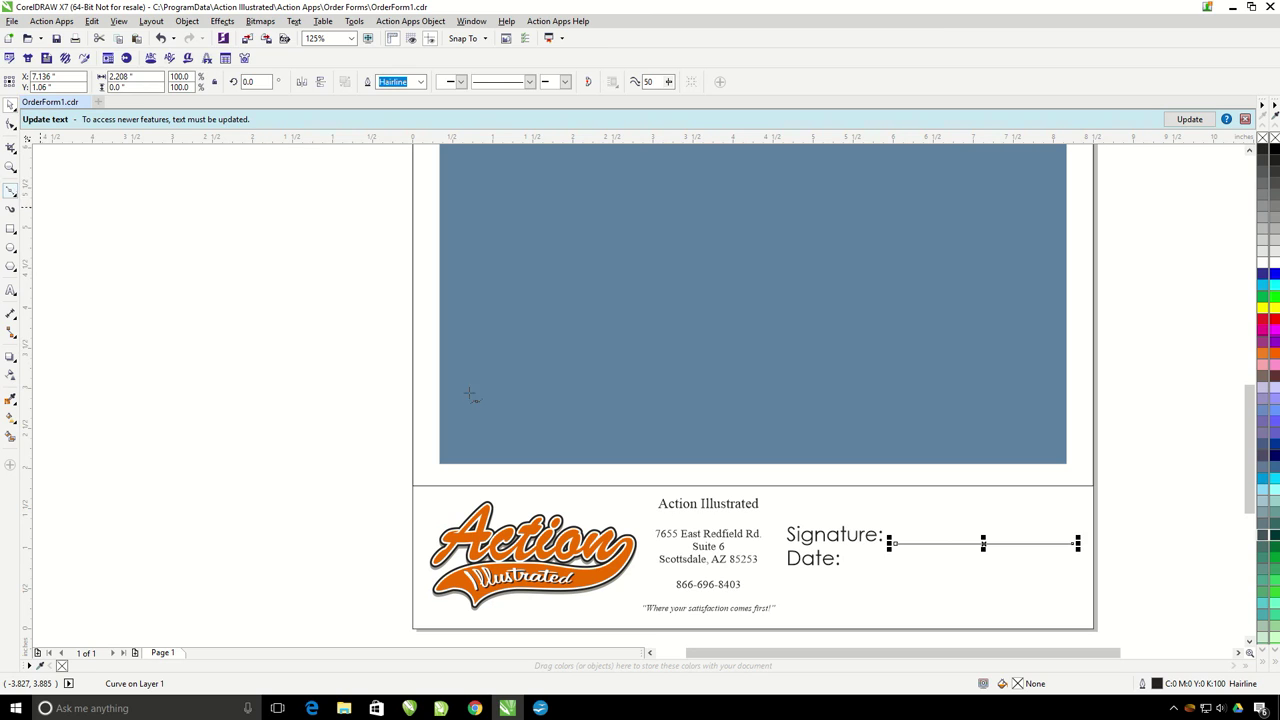
left_click(852, 570)
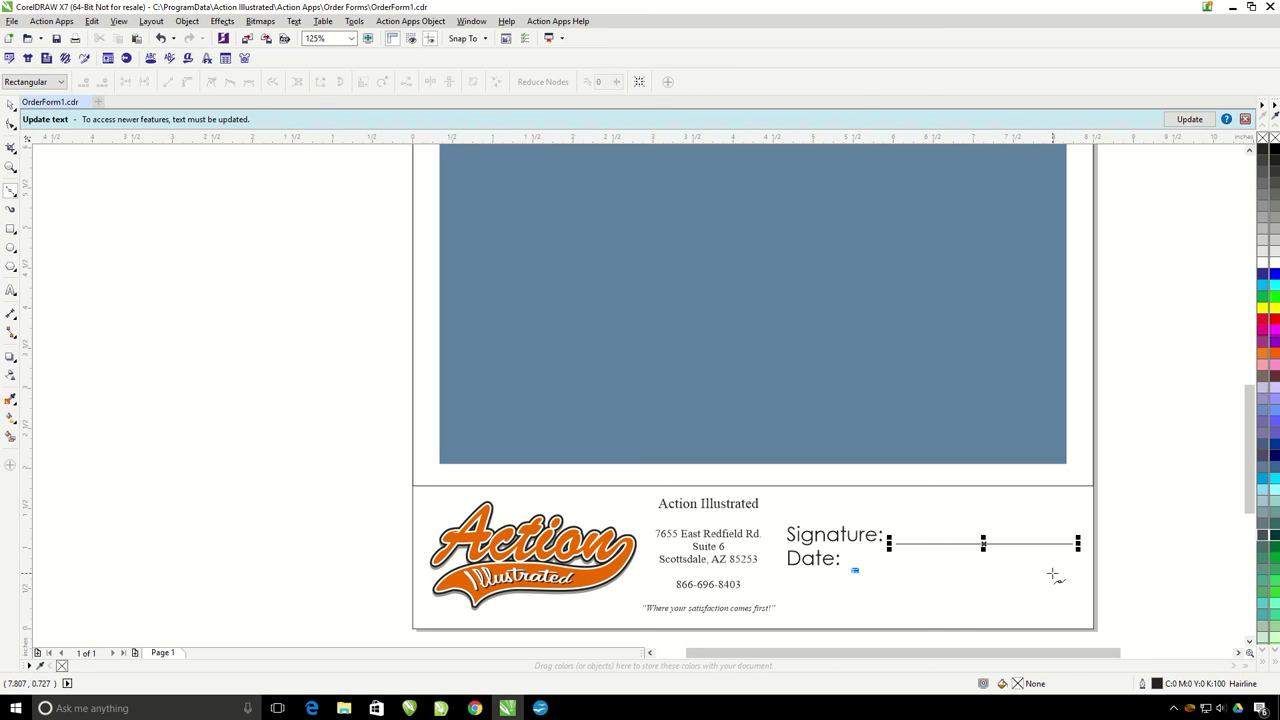
left_click(1057, 570)
left_click(10, 105)
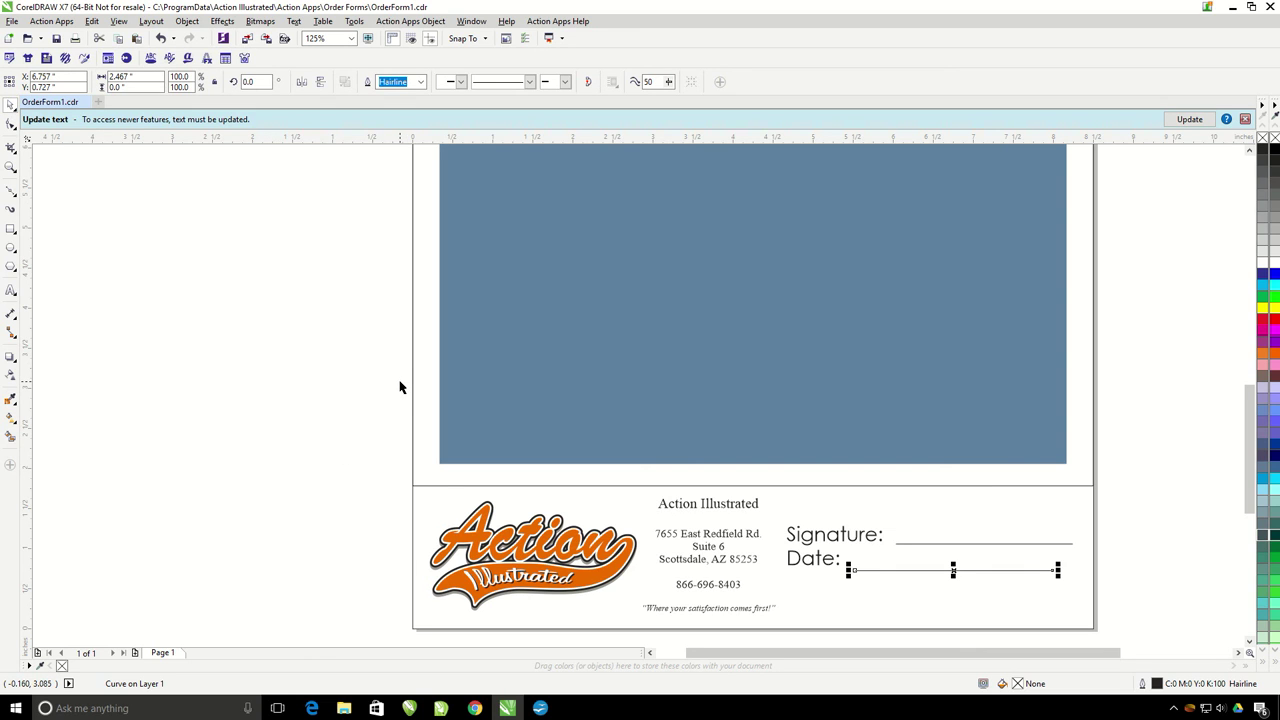
scroll(400, 385, "down", 4)
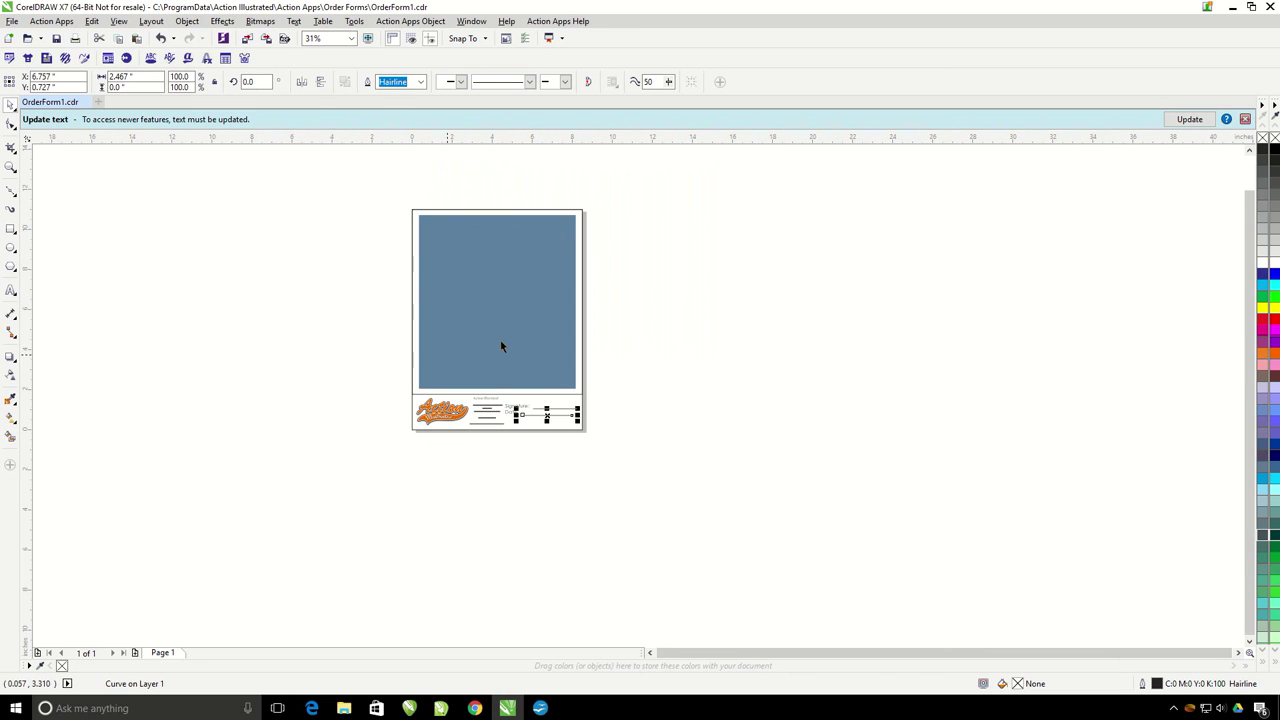
scroll(397, 283, "up", 2)
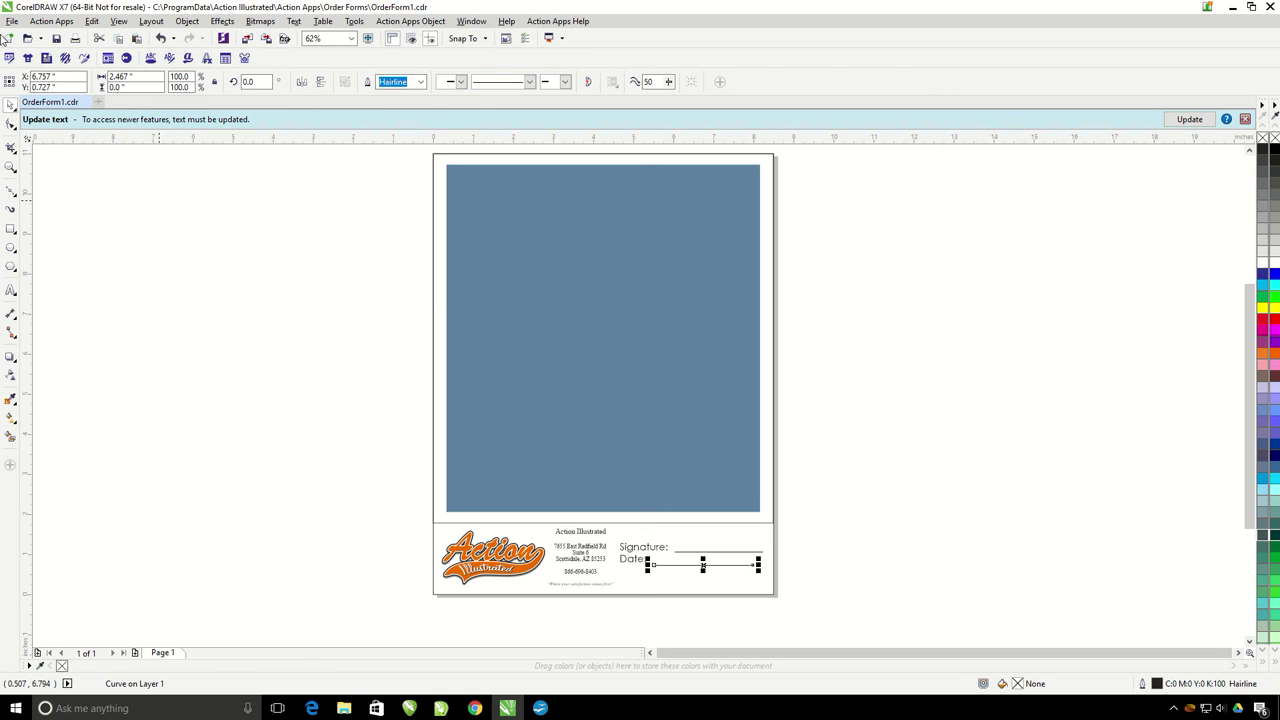
Step: Save the form as ArtApprovalForm1.cdr with version 16.0 compatibility
left_click(14, 22)
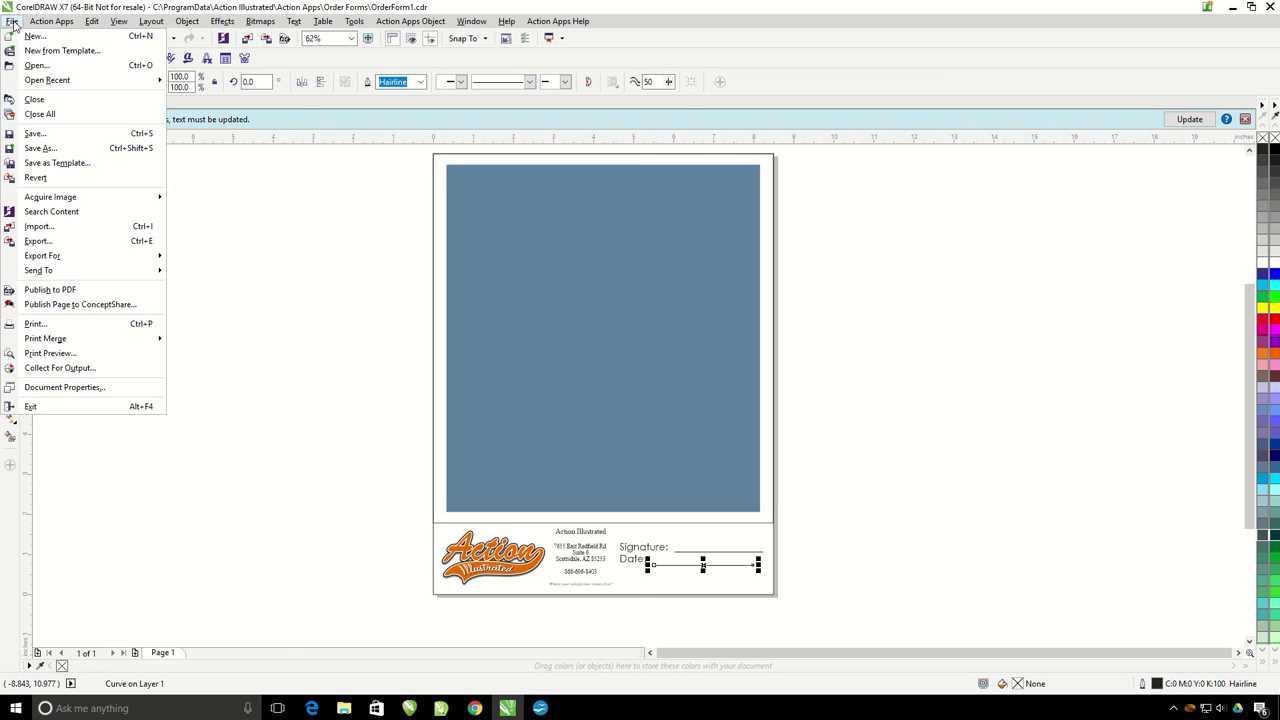
left_click(40, 148)
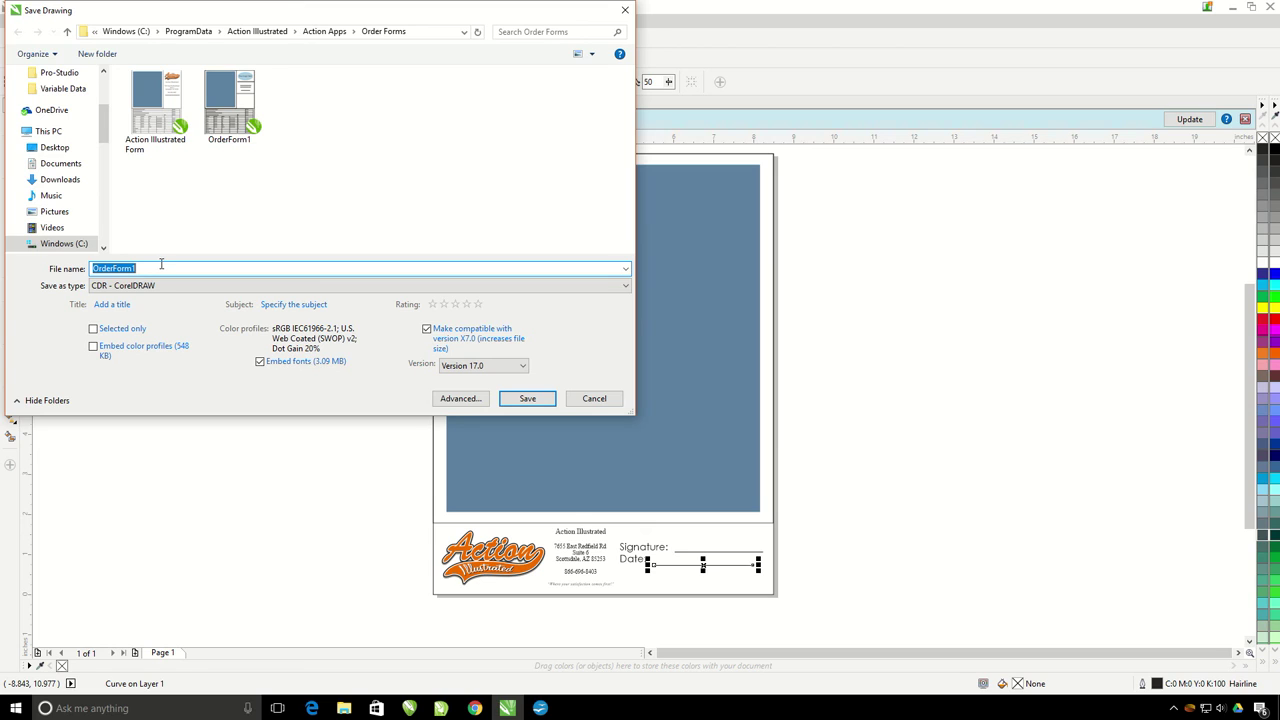
type("ArtApproval")
left_click(513, 370)
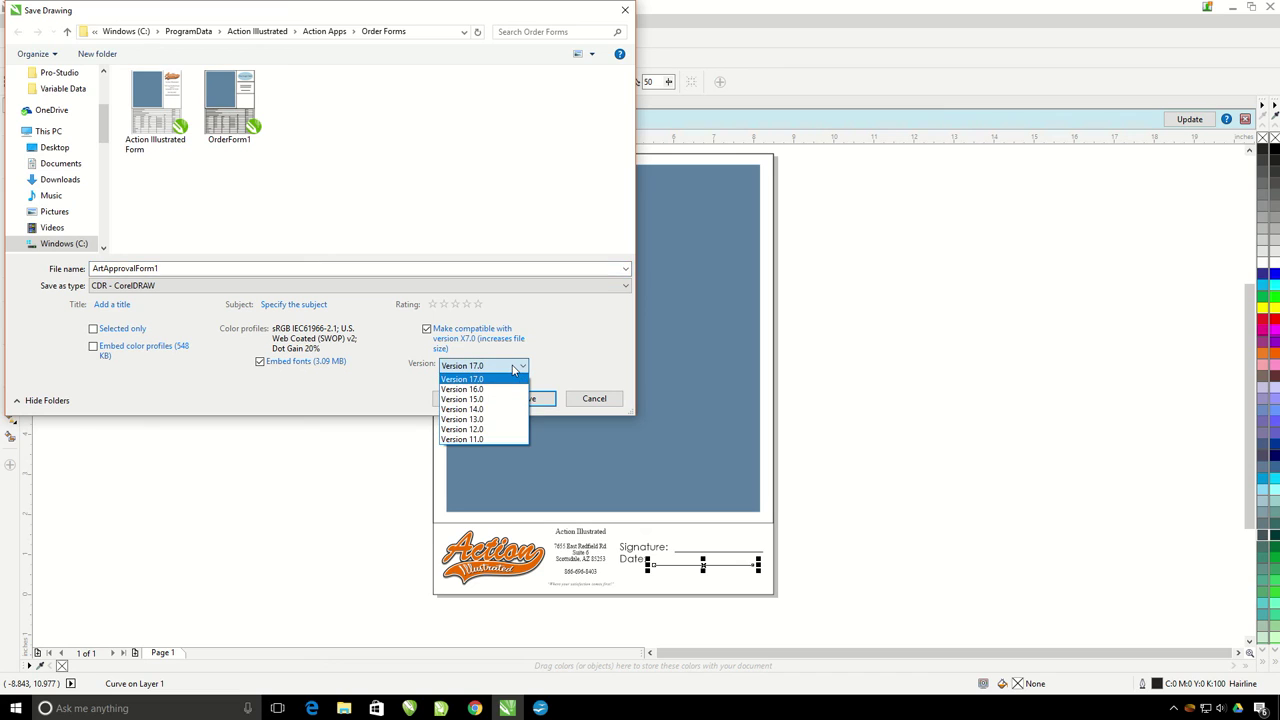
left_click(495, 389)
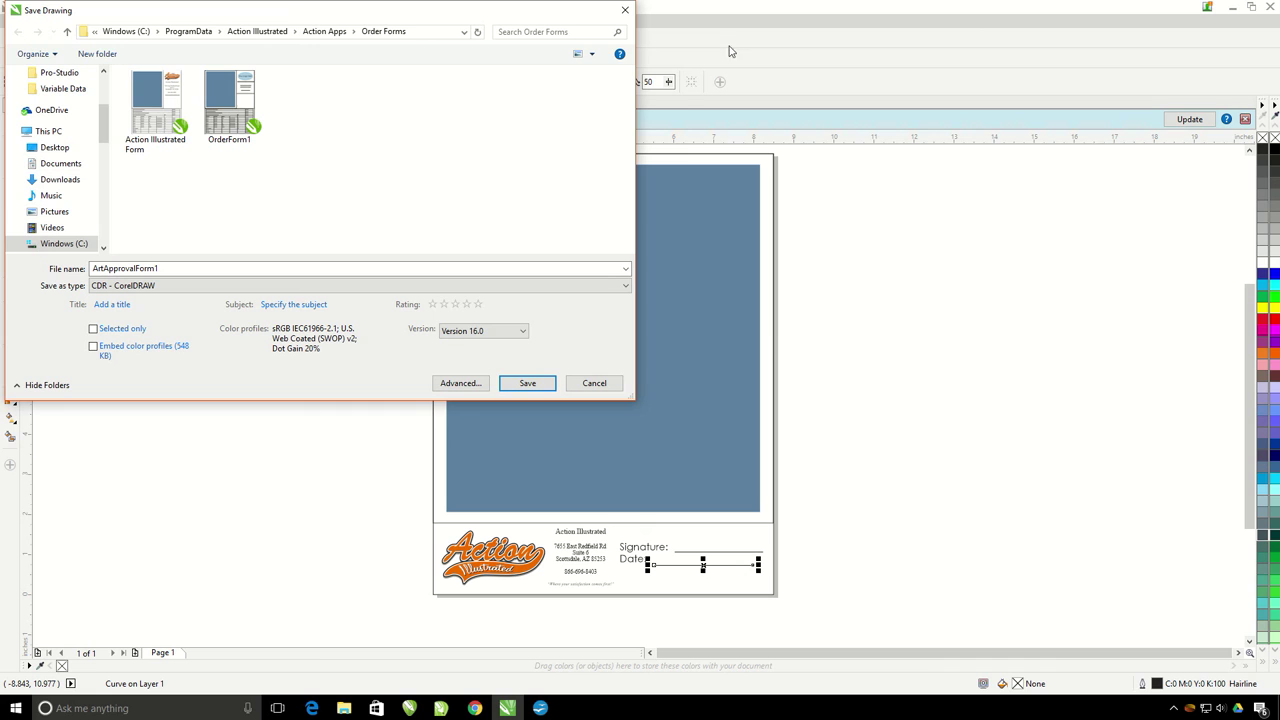
left_click(526, 383)
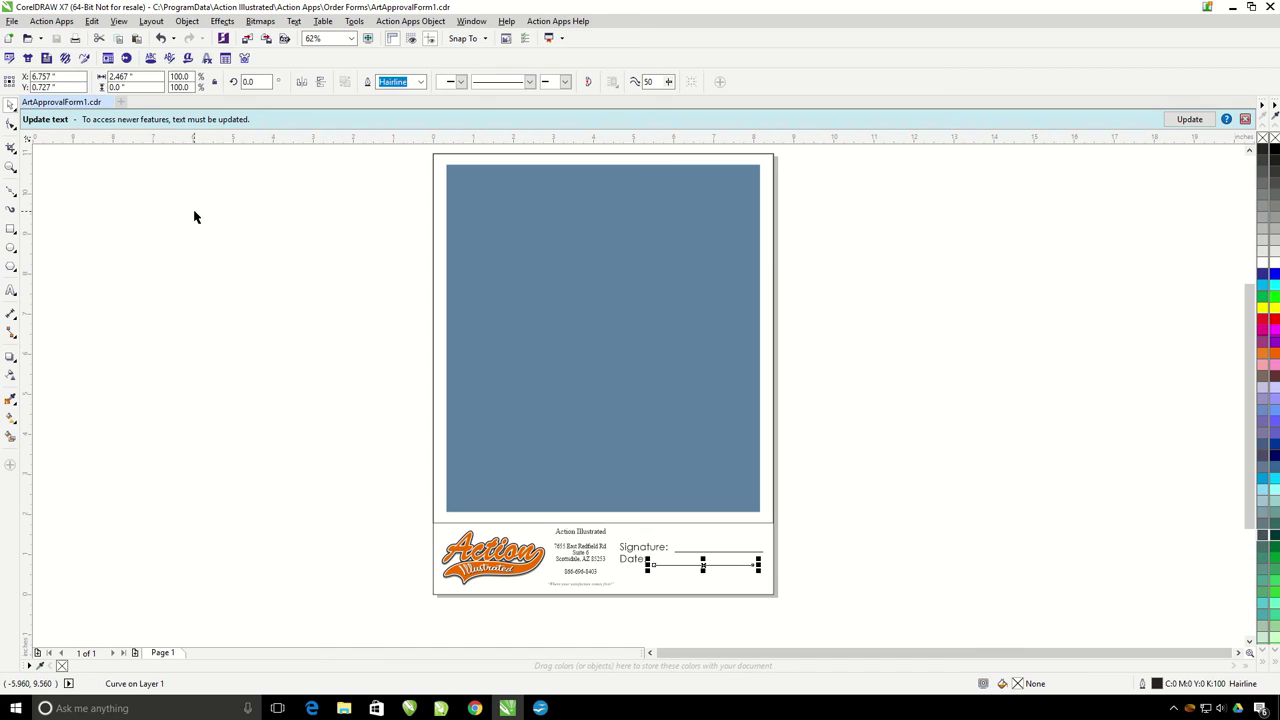
Step: Export the drawing as JPEG ArtApprovalForm1 into C:\ProgramData\Action Illustrated\Action Apps\Order Forms
left_click(12, 21)
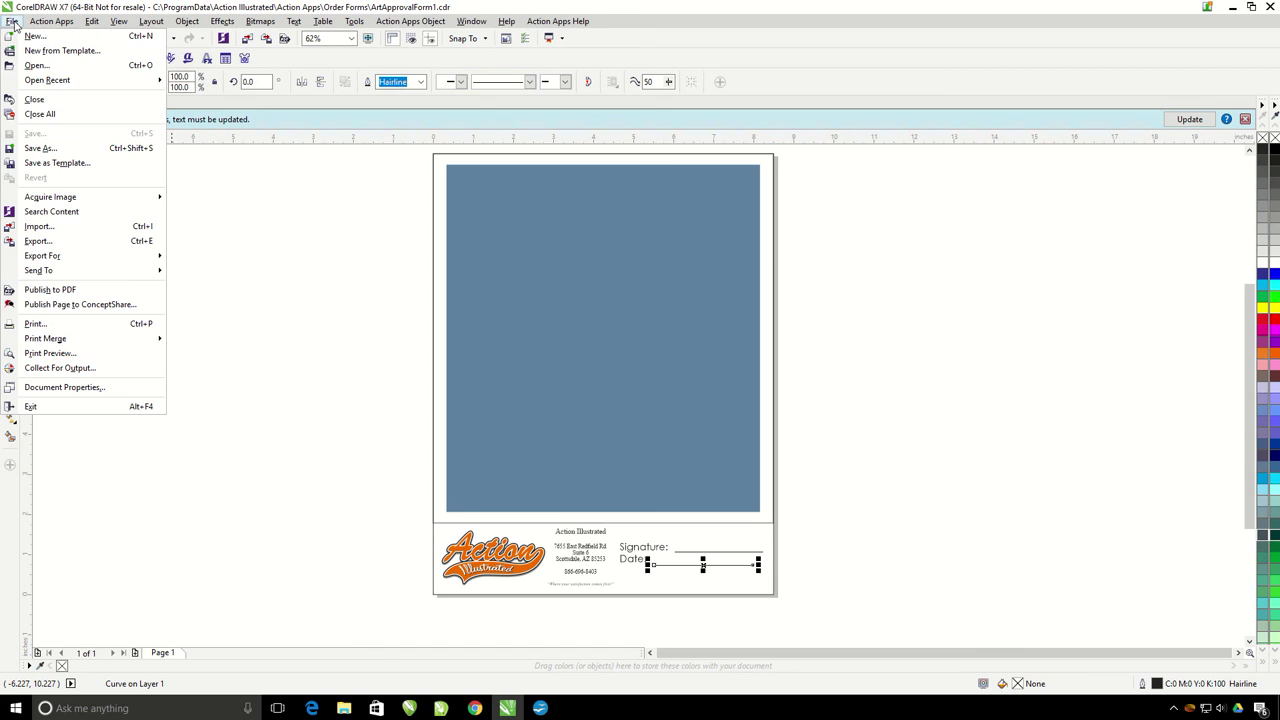
left_click(50, 245)
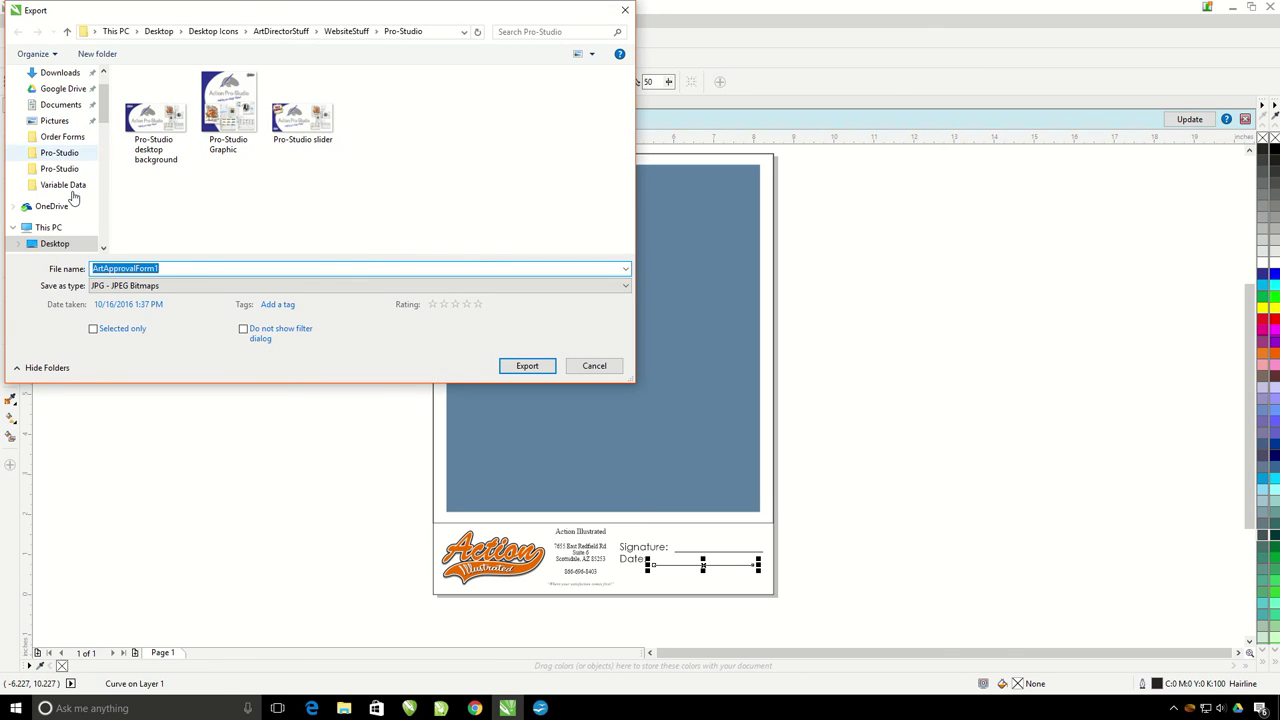
left_click(50, 228)
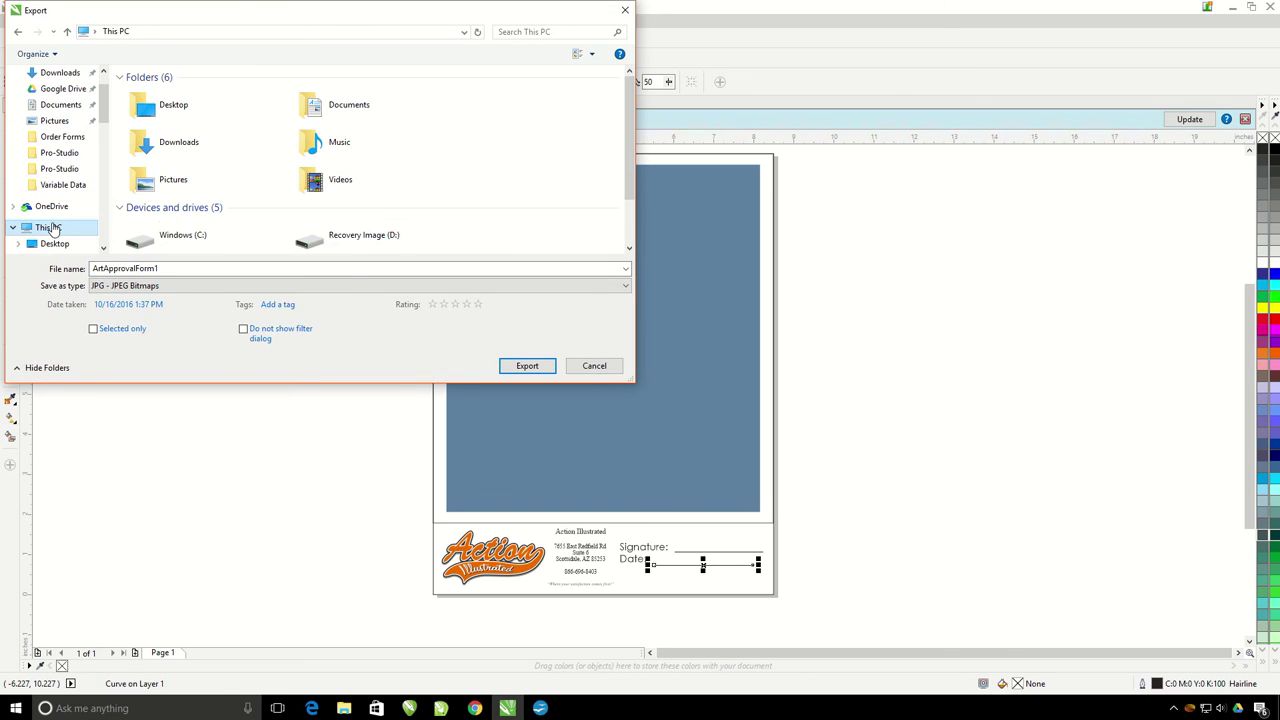
double_click(176, 238)
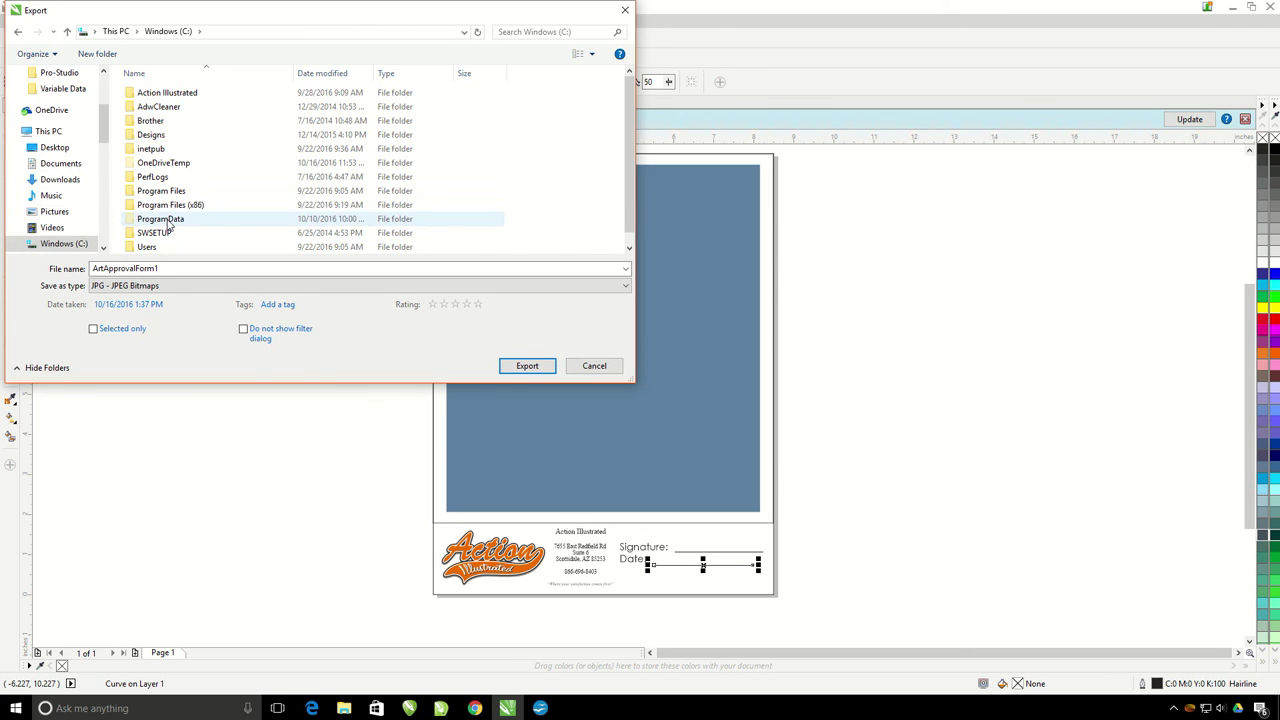
double_click(168, 222)
left_click(172, 94)
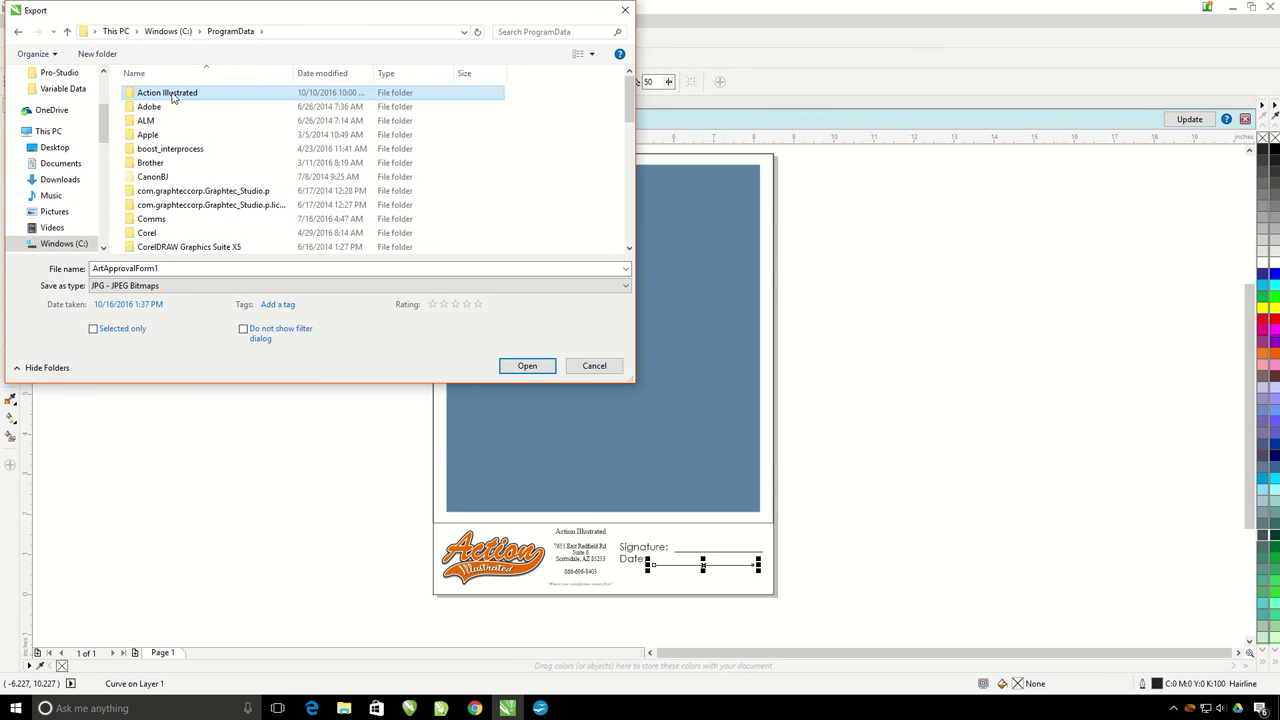
double_click(172, 94)
double_click(172, 94)
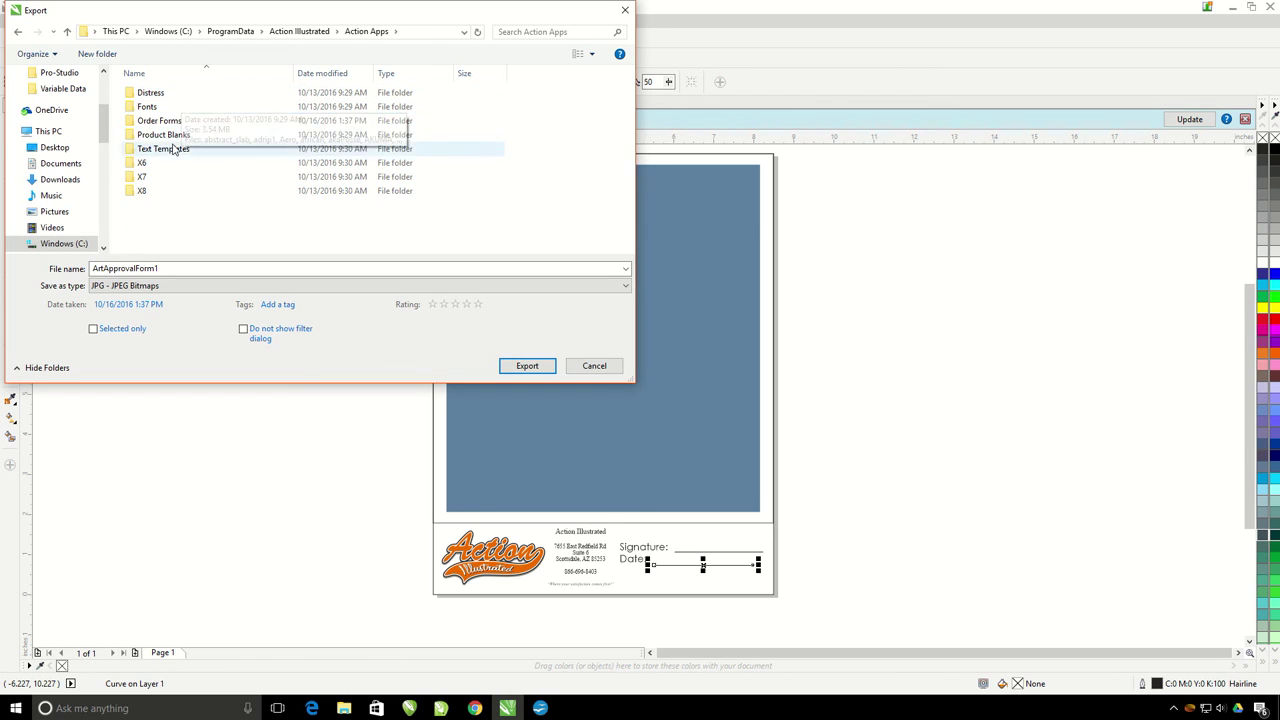
double_click(172, 122)
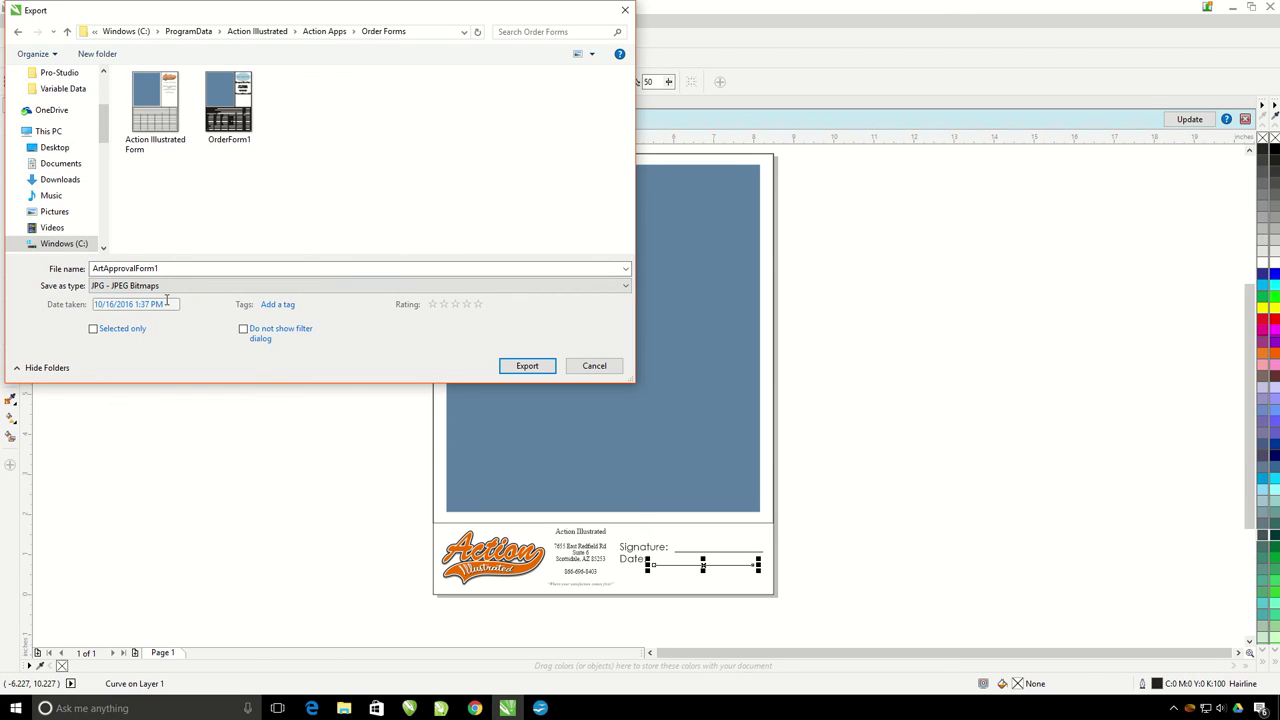
left_click(511, 367)
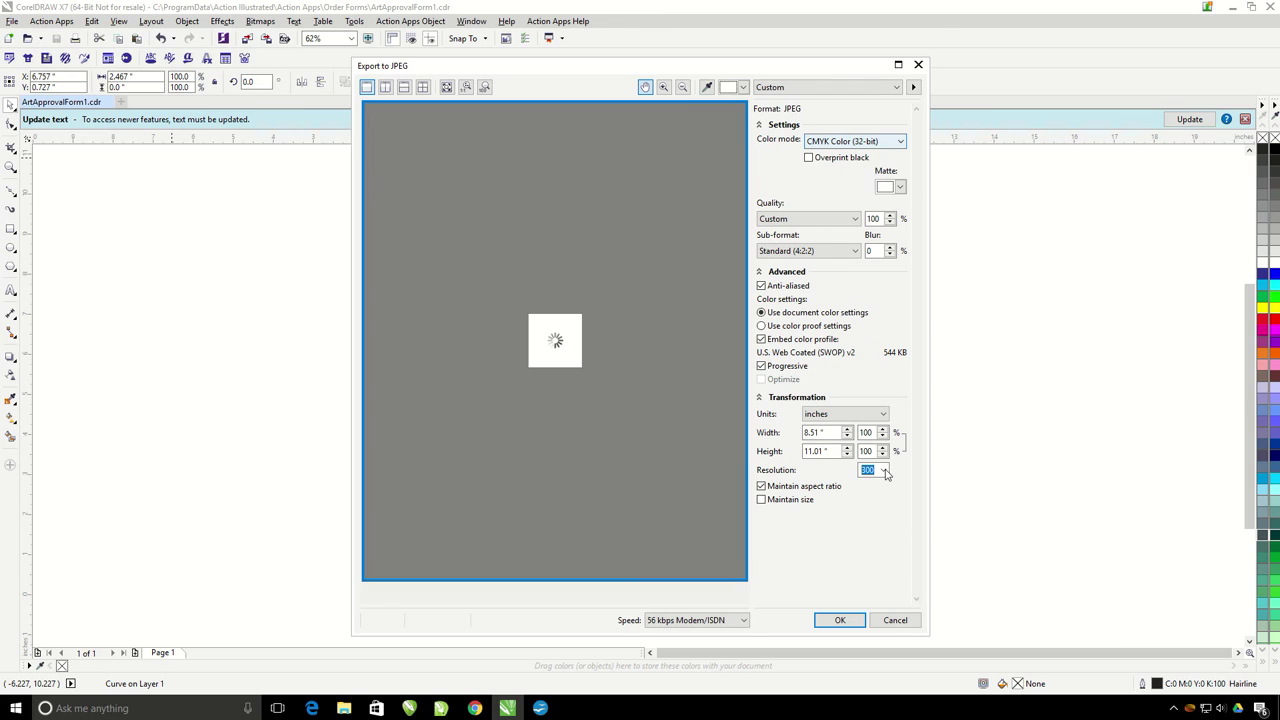
Step: Export the JPEG preview at 72 dpi, measured in pixels, with 120 px height (93 × 120 px)
left_click(884, 471)
left_click(875, 485)
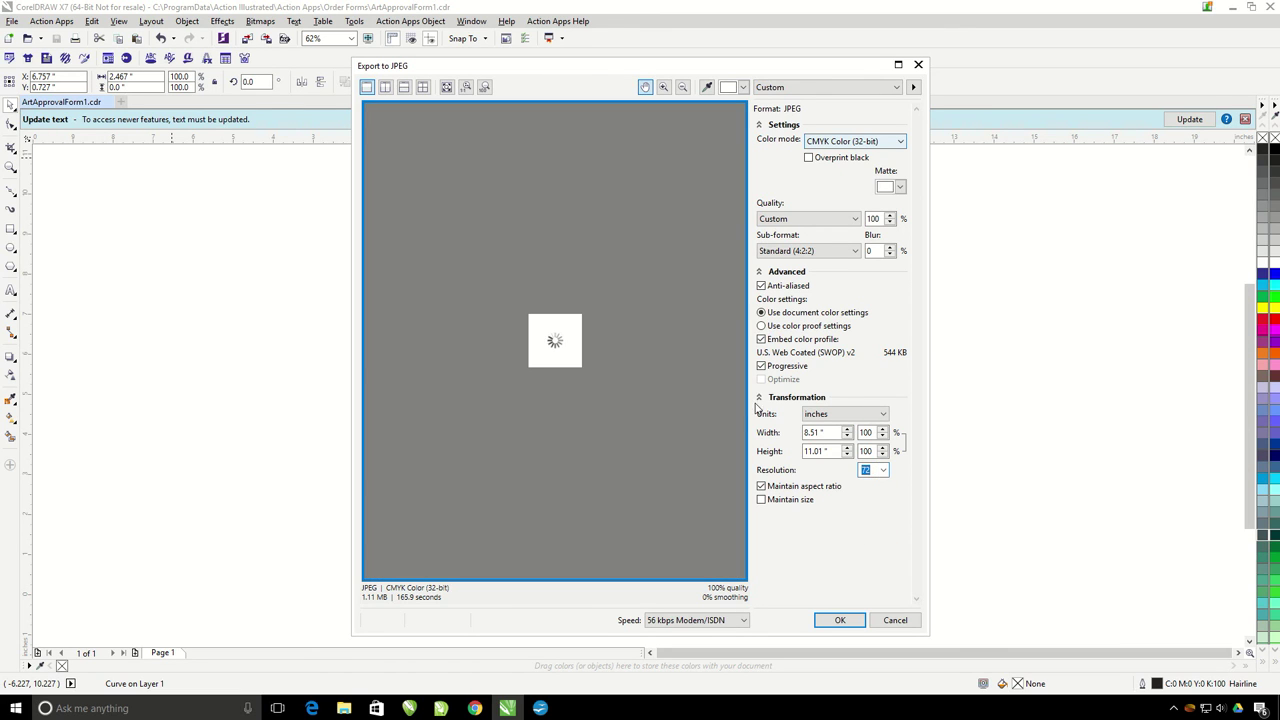
left_click(873, 418)
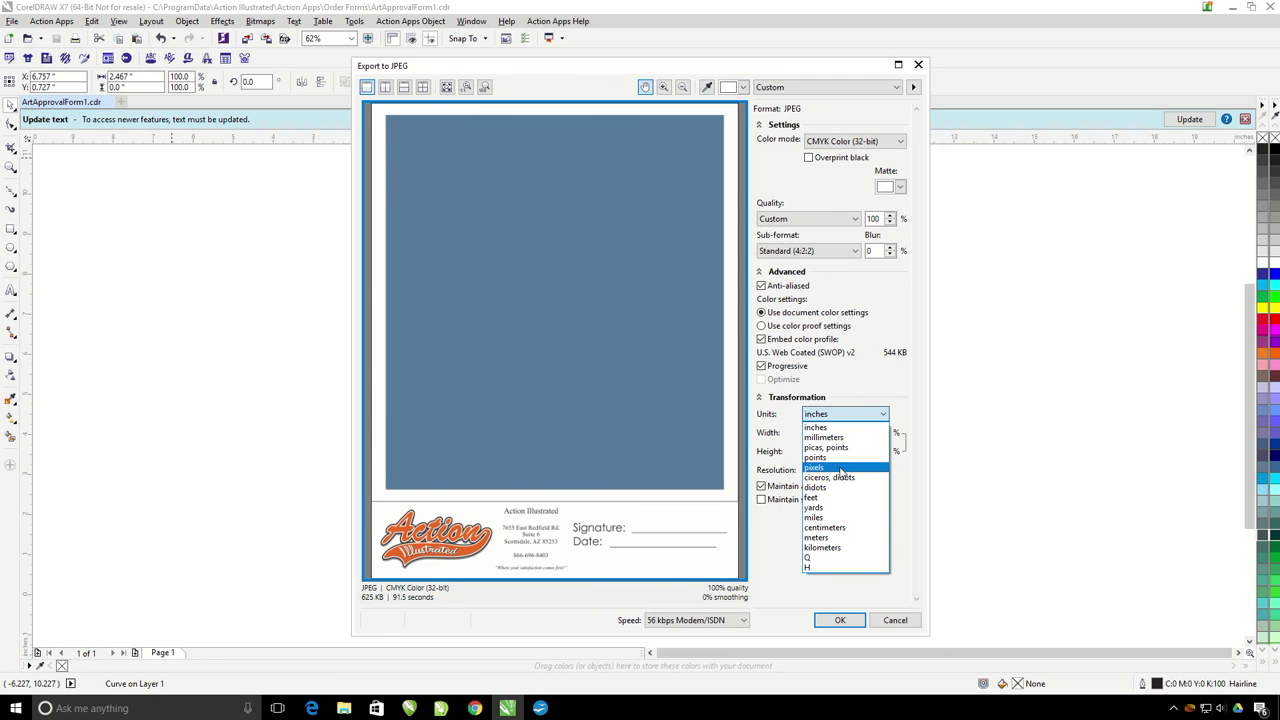
left_click(836, 467)
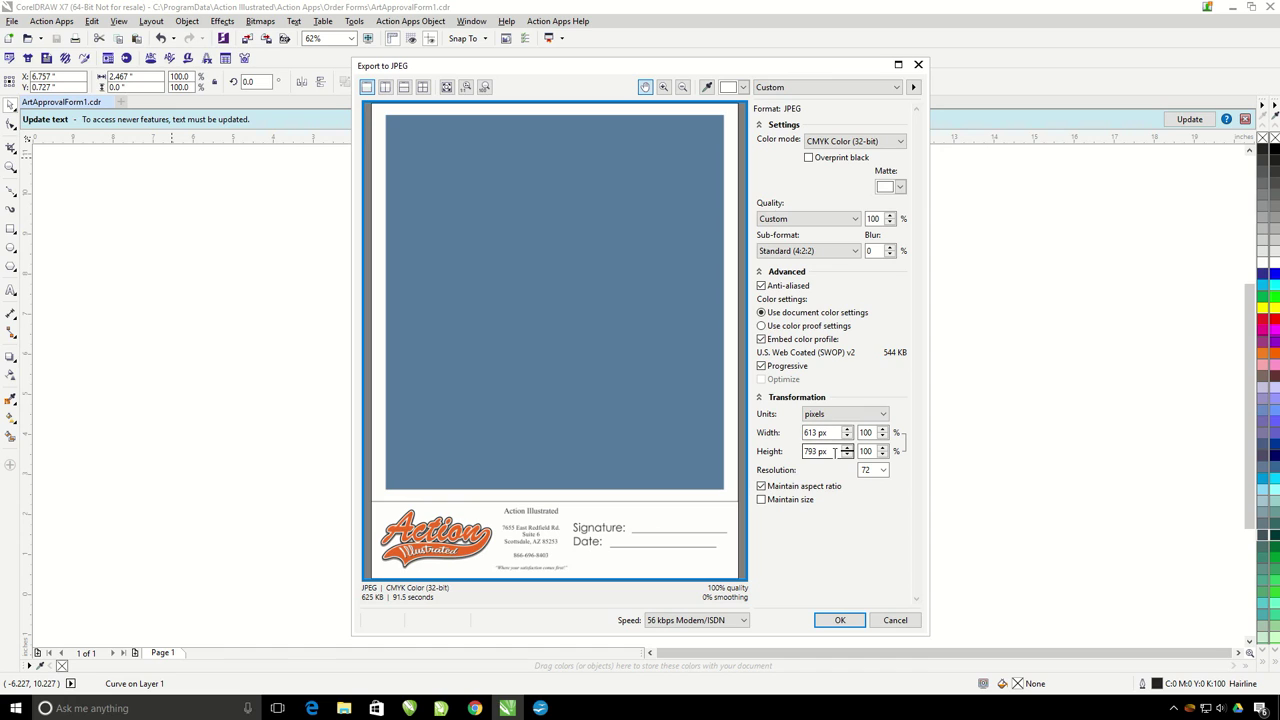
left_click_drag(833, 452, 762, 452)
type("120")
left_click(831, 432)
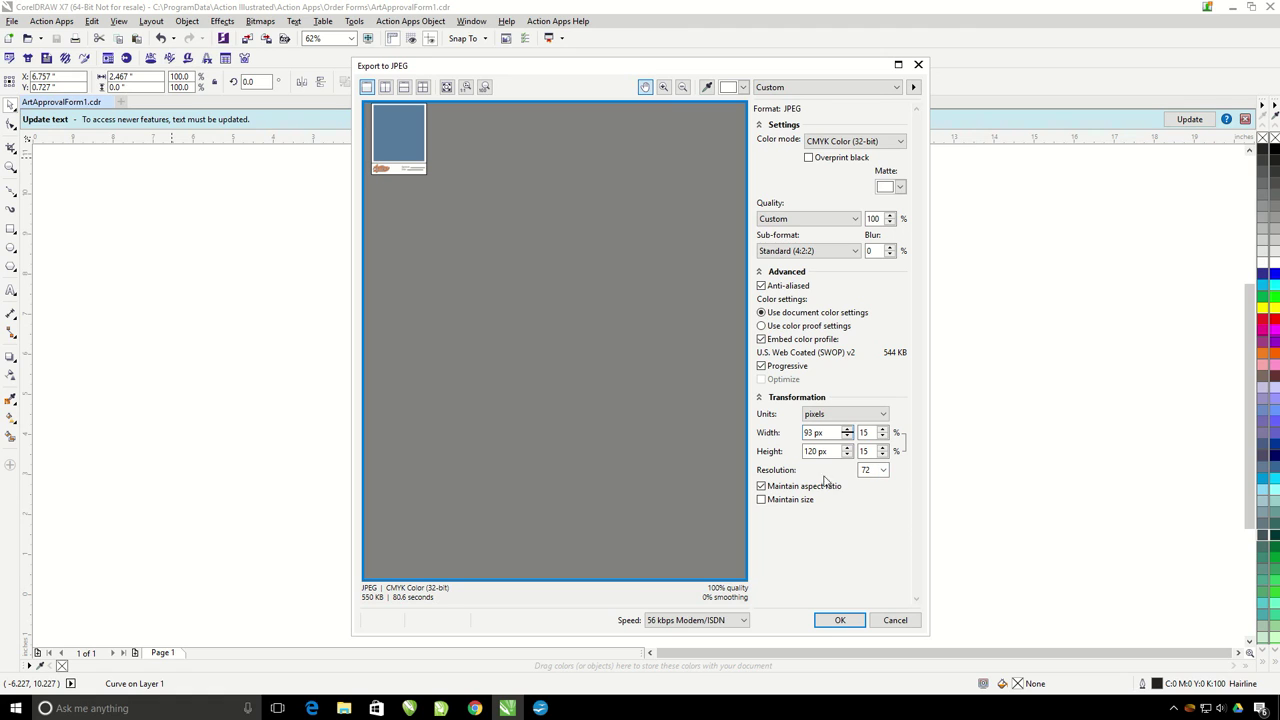
left_click(840, 620)
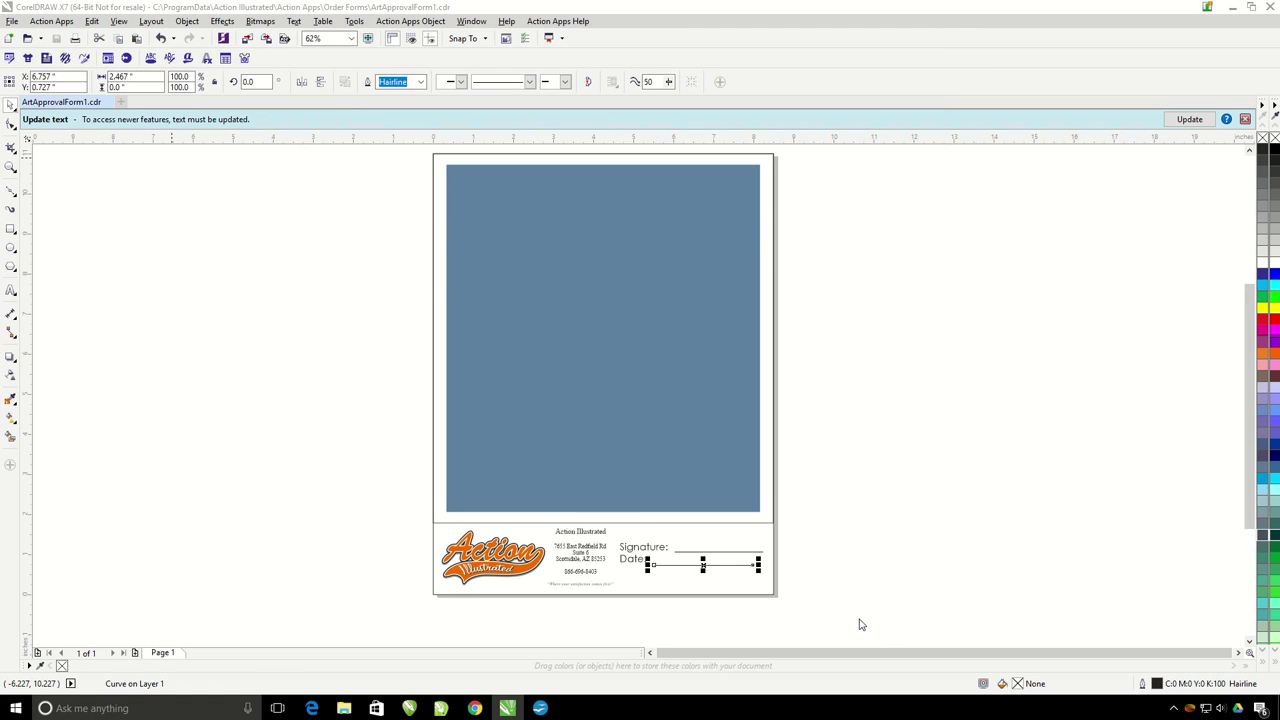
Step: Close the form, open AG101C from the Action Apps templates, and choose ArtApprovalForm1.cdr as its order form
left_click(11, 21)
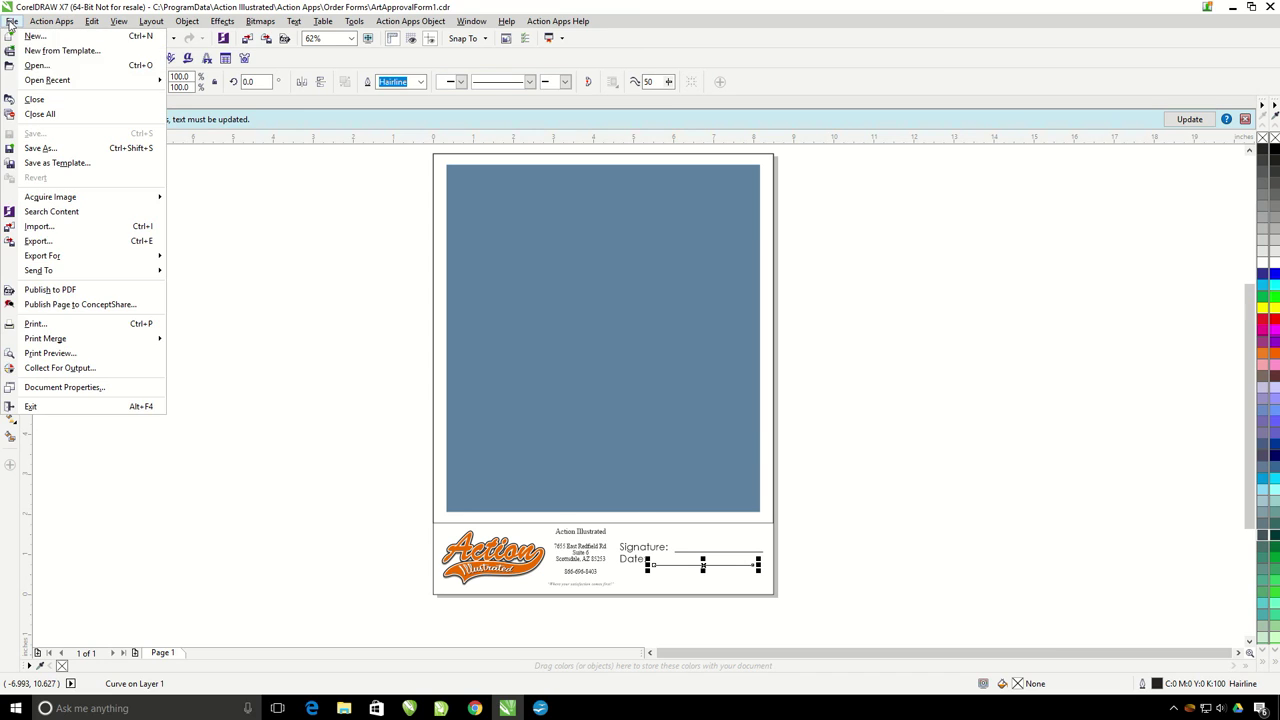
left_click(31, 100)
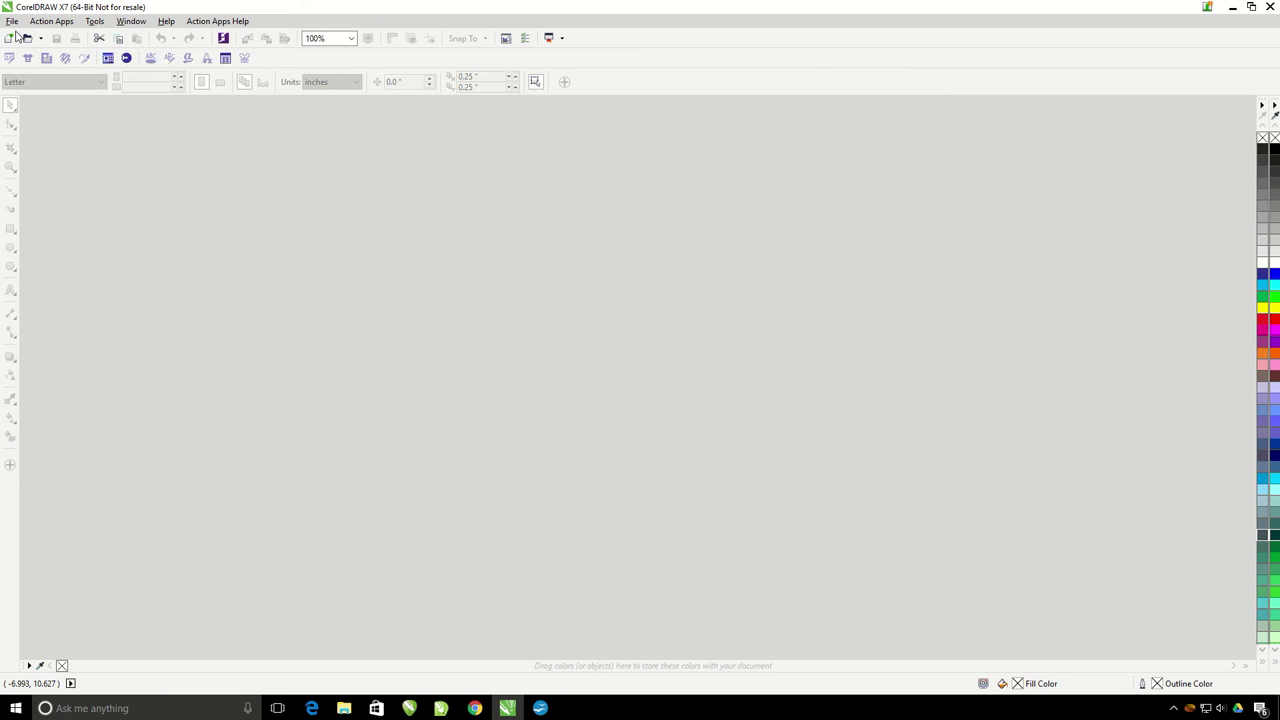
left_click(107, 58)
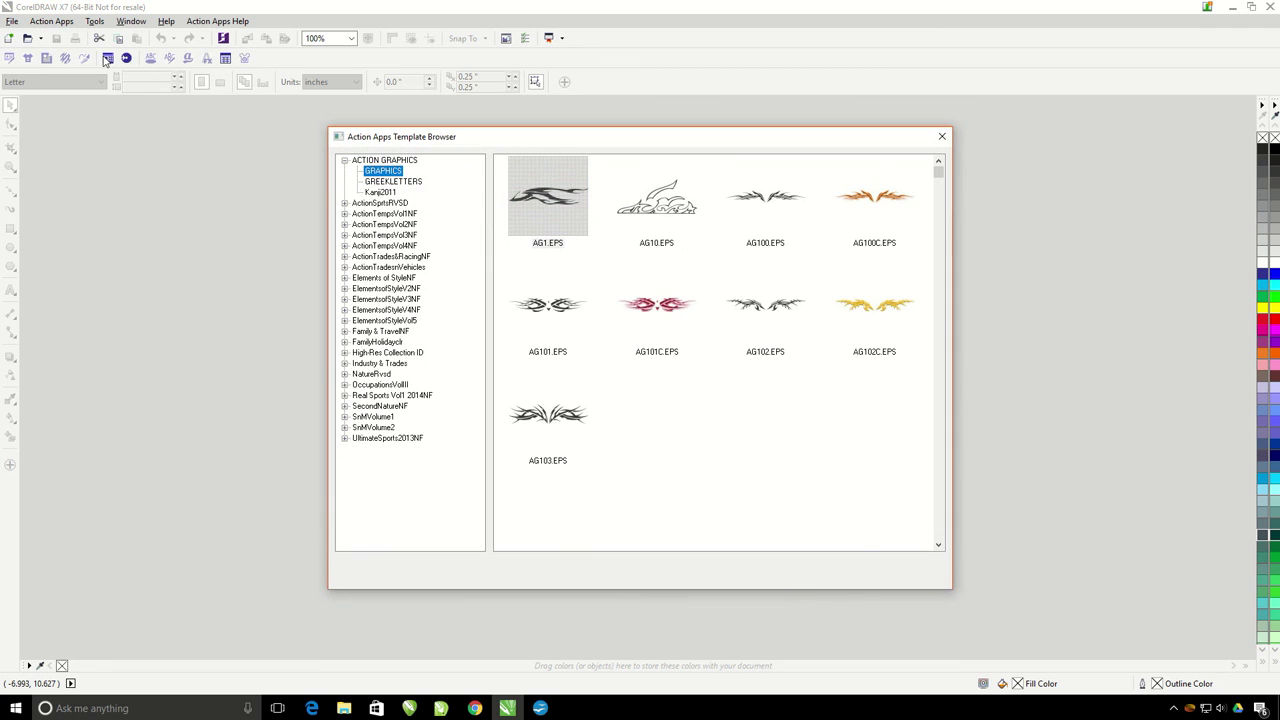
double_click(636, 316)
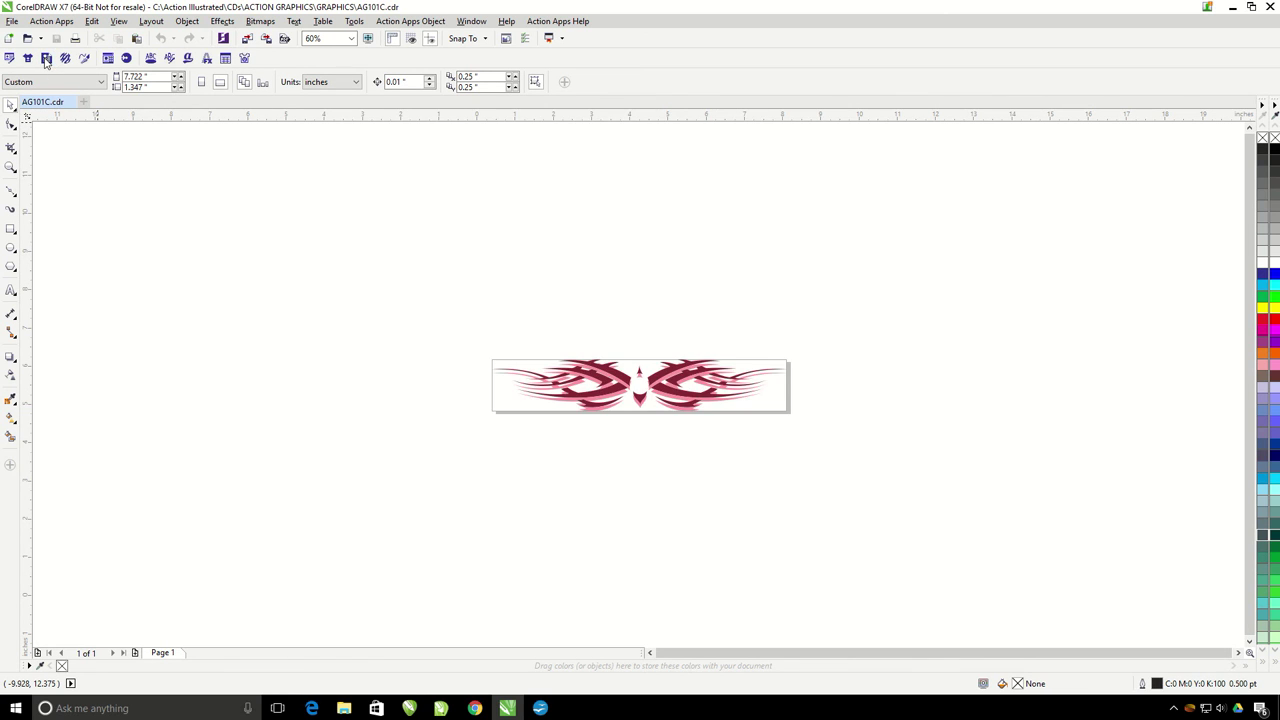
left_click(46, 58)
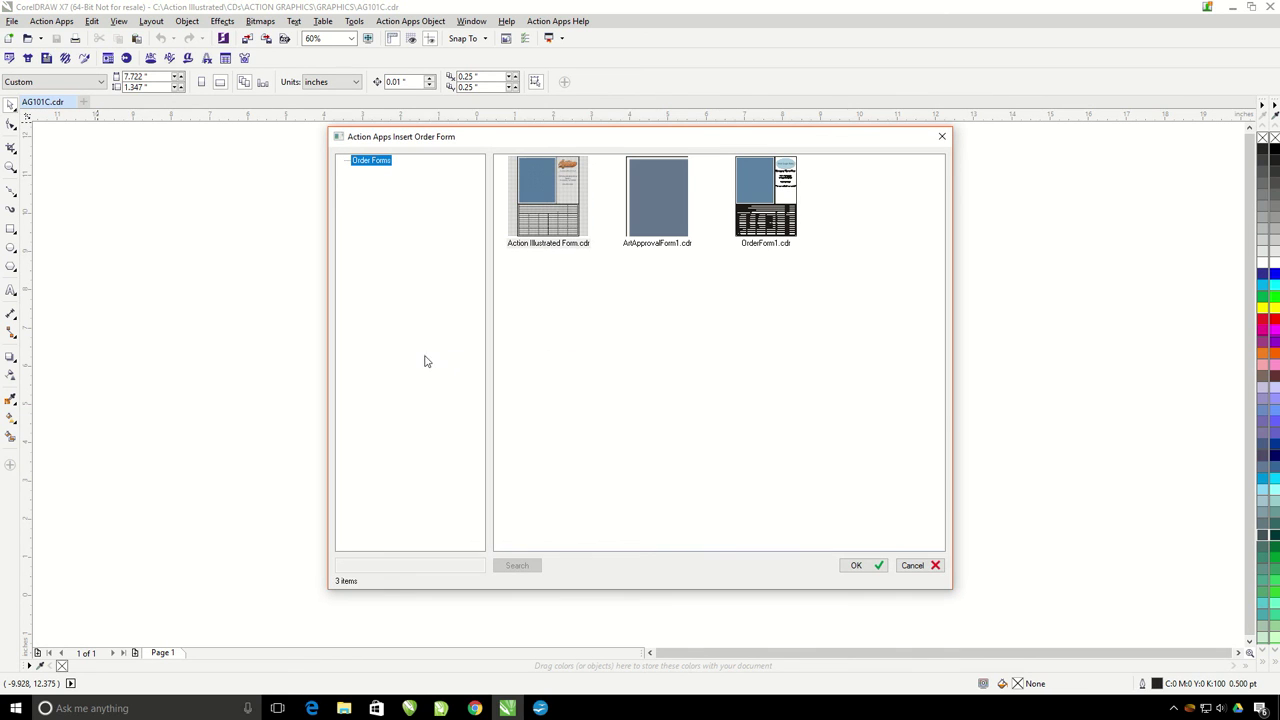
left_click(658, 209)
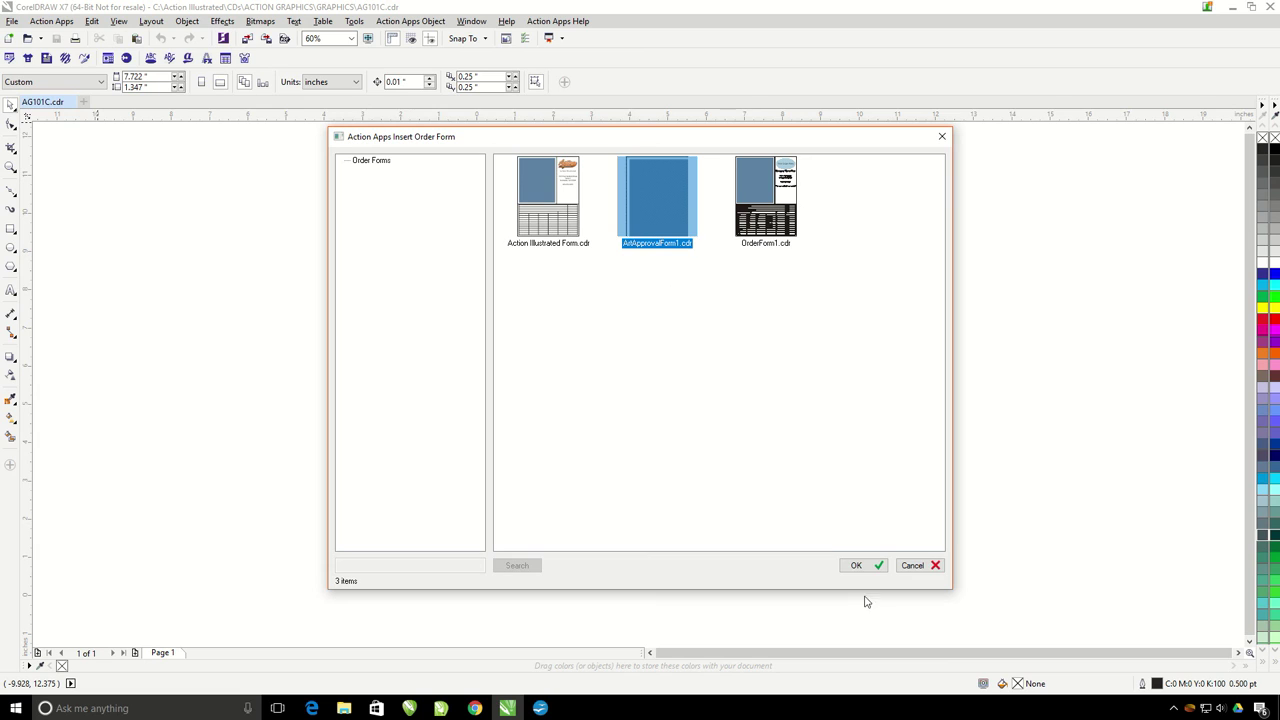